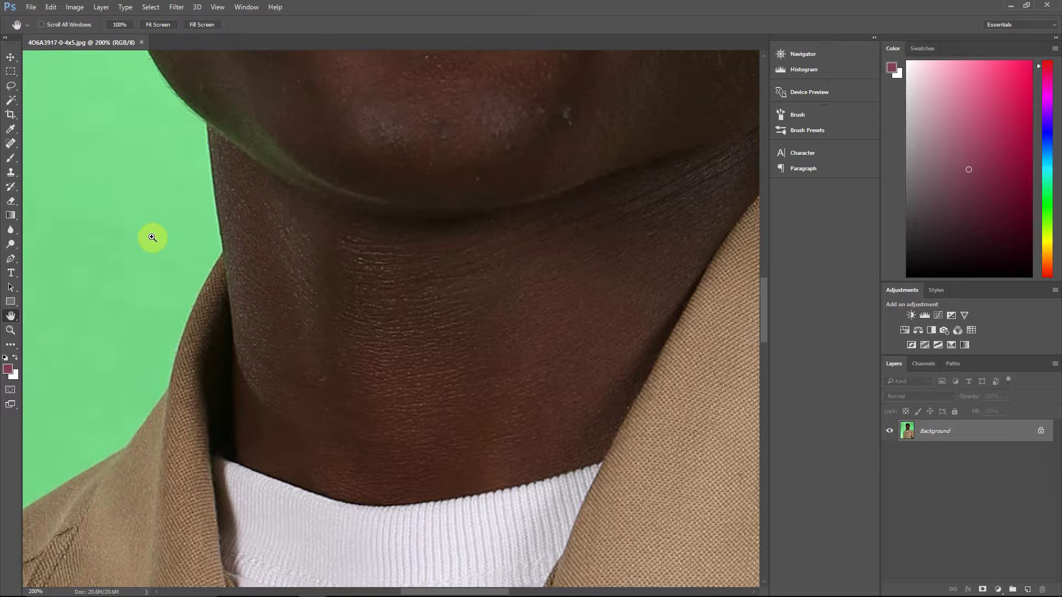
Sample the green-tinted jaw edge and the adjacent cheek skin with the foreground color picker to compare their hues, and discard the pick.
drag(152, 238, 135, 237)
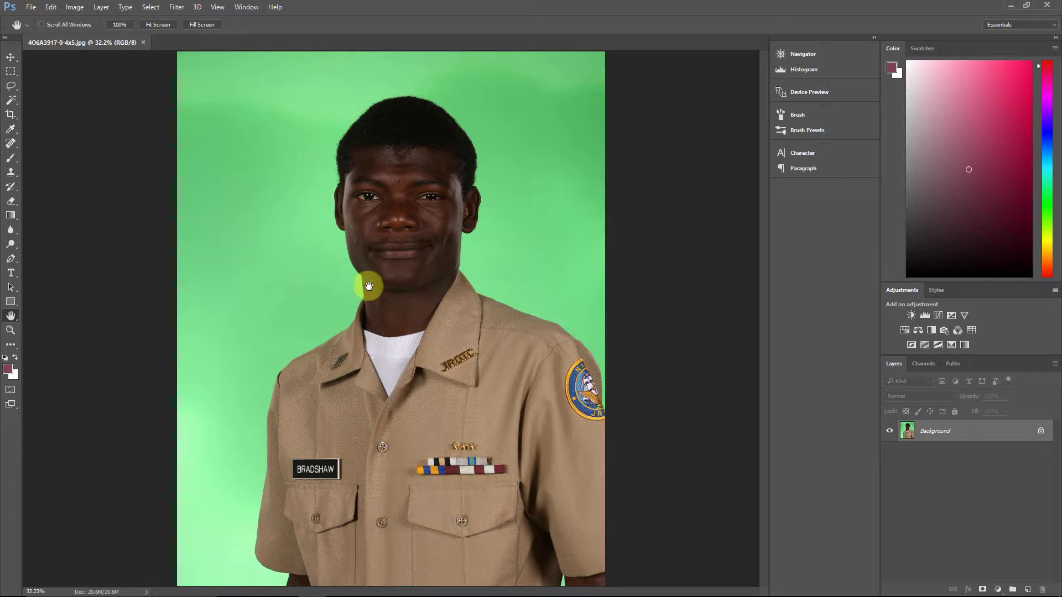
key(ctrl+plus)
key(ctrl+plus)
key(ctrl+plus)
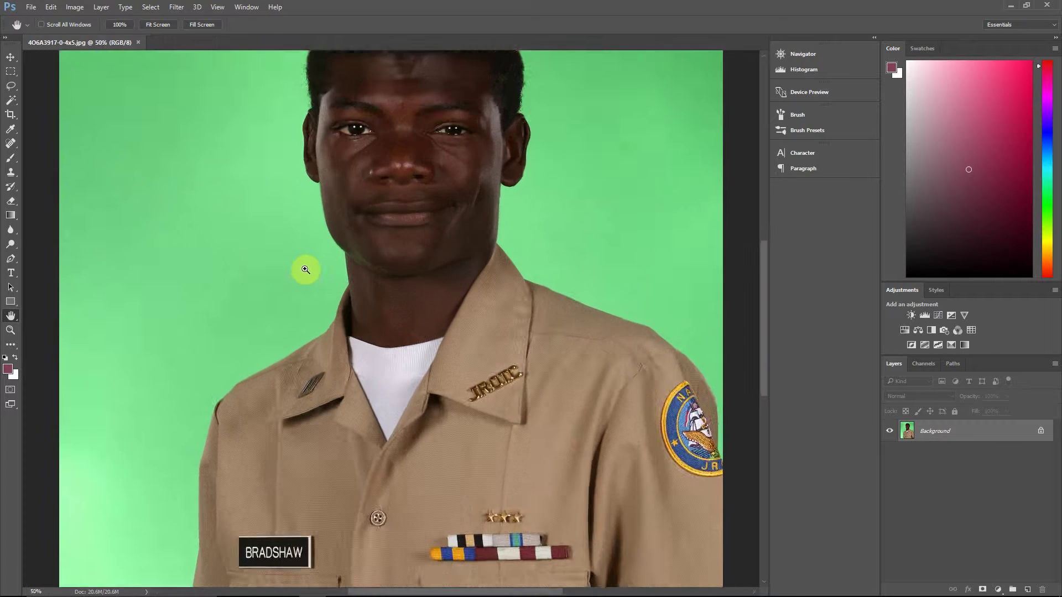
key(ctrl+plus)
key(ctrl+plus)
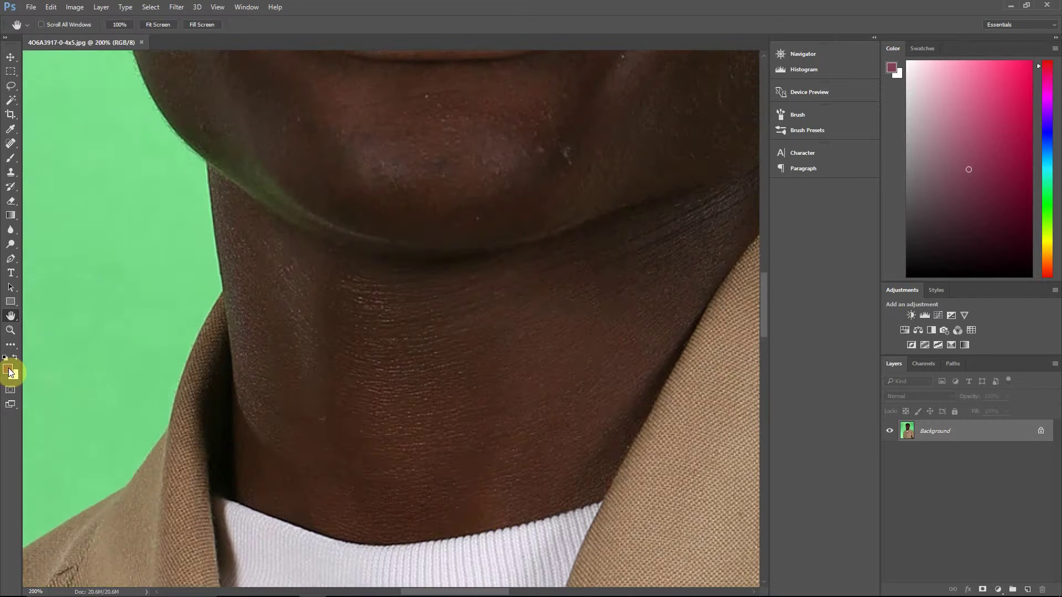
click(10, 374)
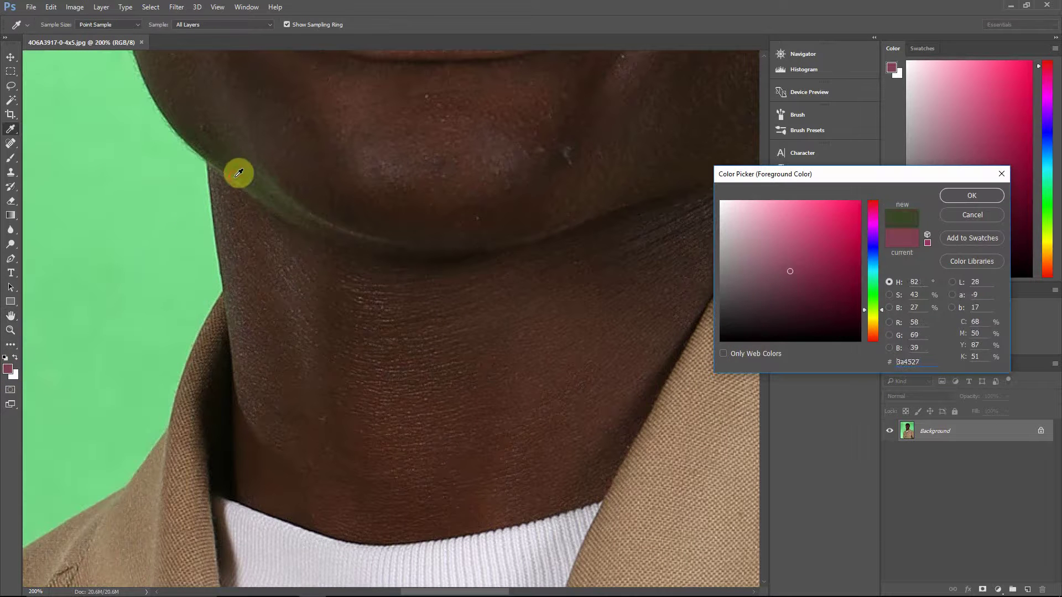
click(238, 172)
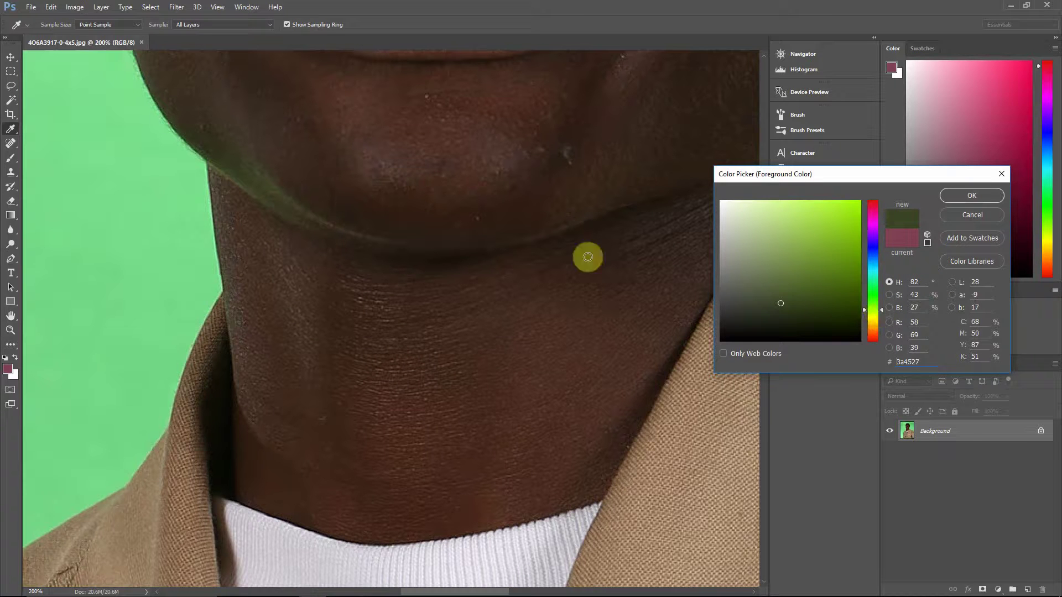
click(216, 143)
click(227, 128)
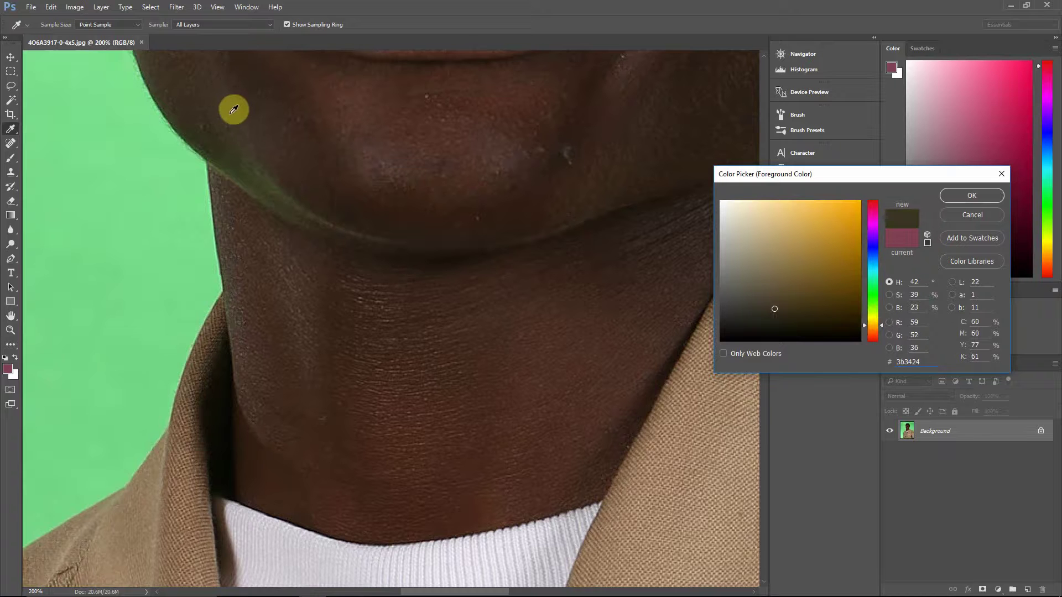
click(244, 106)
click(251, 104)
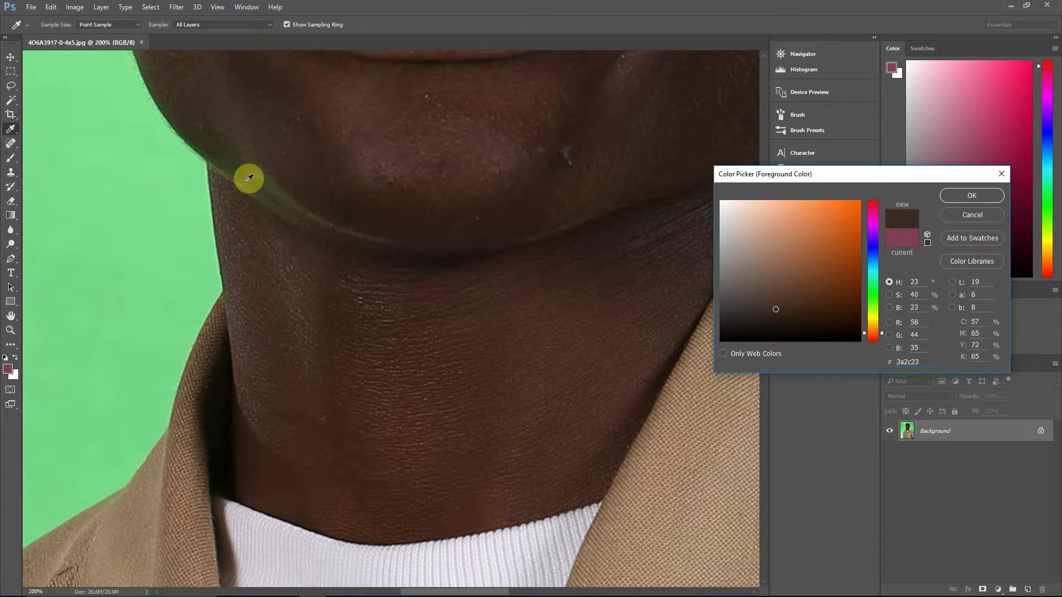
click(249, 179)
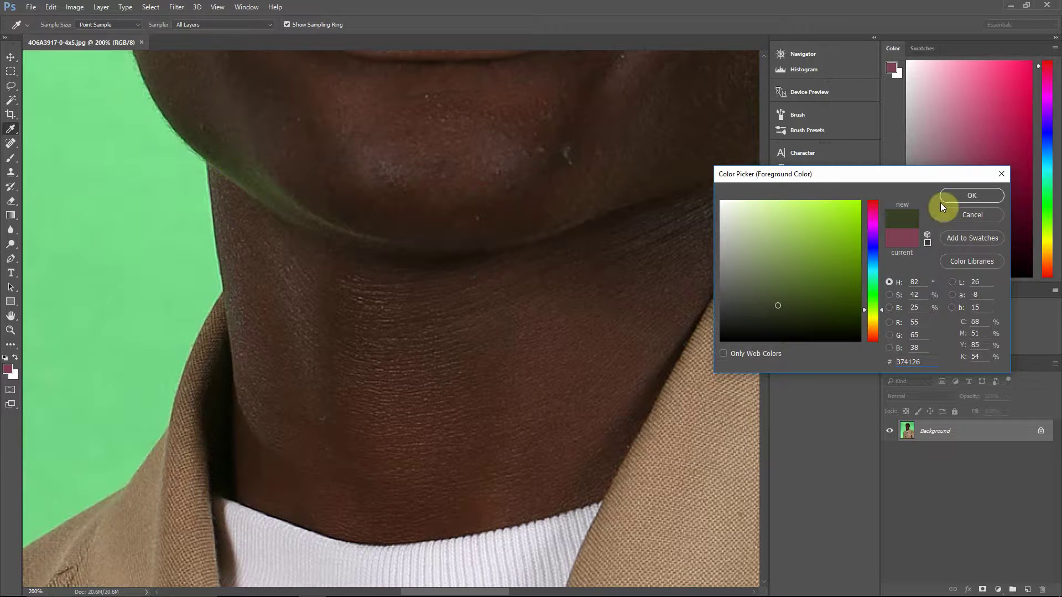
click(963, 217)
key(h)
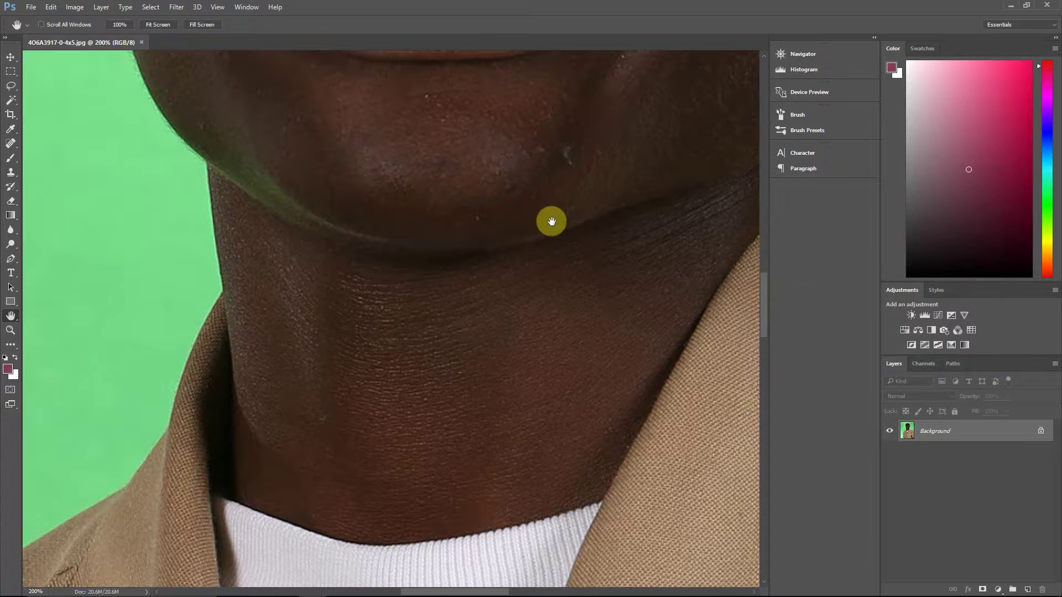
Draw a freehand Lasso selection loosely around the hair, running from ear to ear above the head and closing across the brow.
key(ctrl+0)
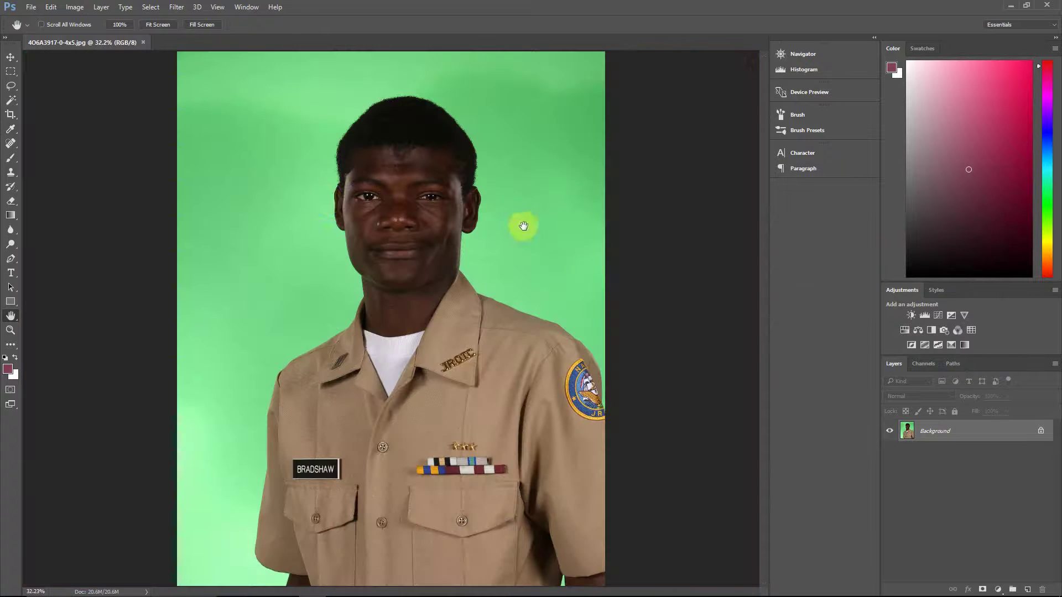
click(10, 86)
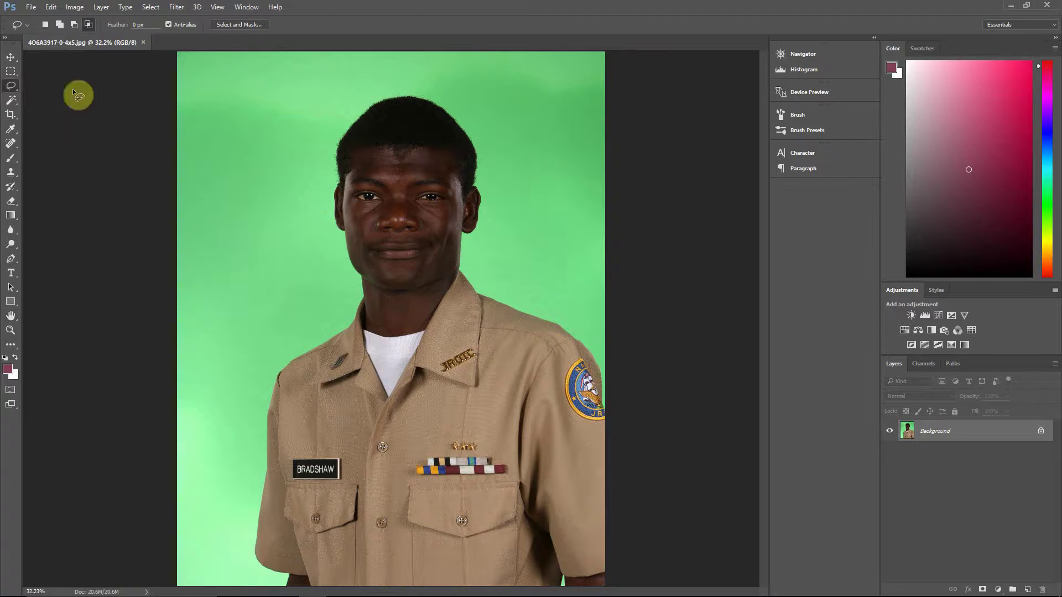
key(ctrl+plus)
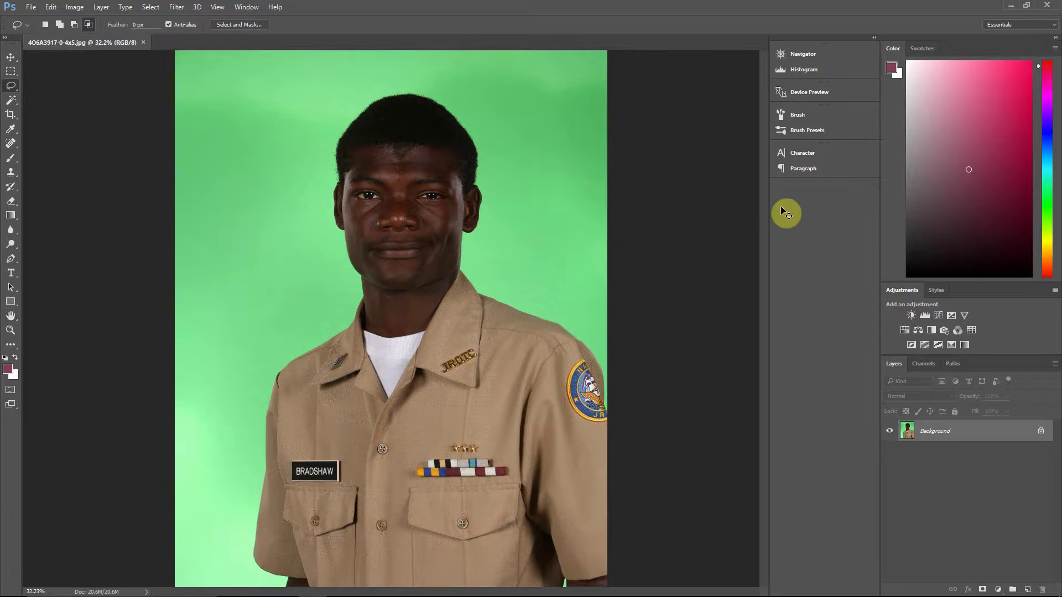
key(ctrl+plus)
drag(765, 277, 777, 244)
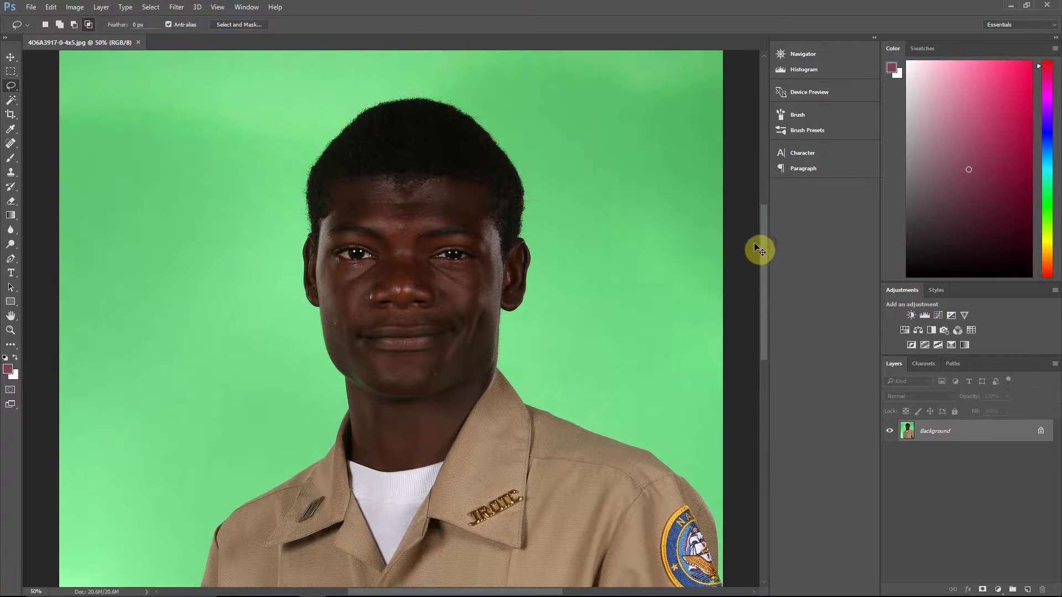
key(ctrl+plus)
drag(555, 208, 591, 206)
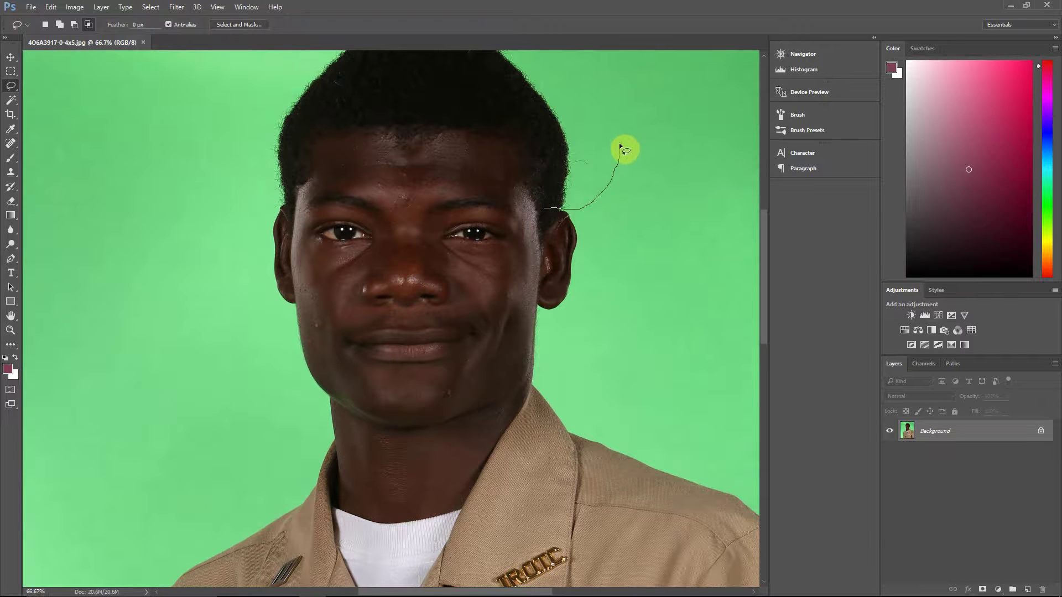
key(ctrl+minus)
mouse_move(619, 143)
mouse_down()
mouse_move(543, 43)
mouse_move(273, 106)
mouse_move(324, 188)
mouse_move(359, 201)
mouse_up()
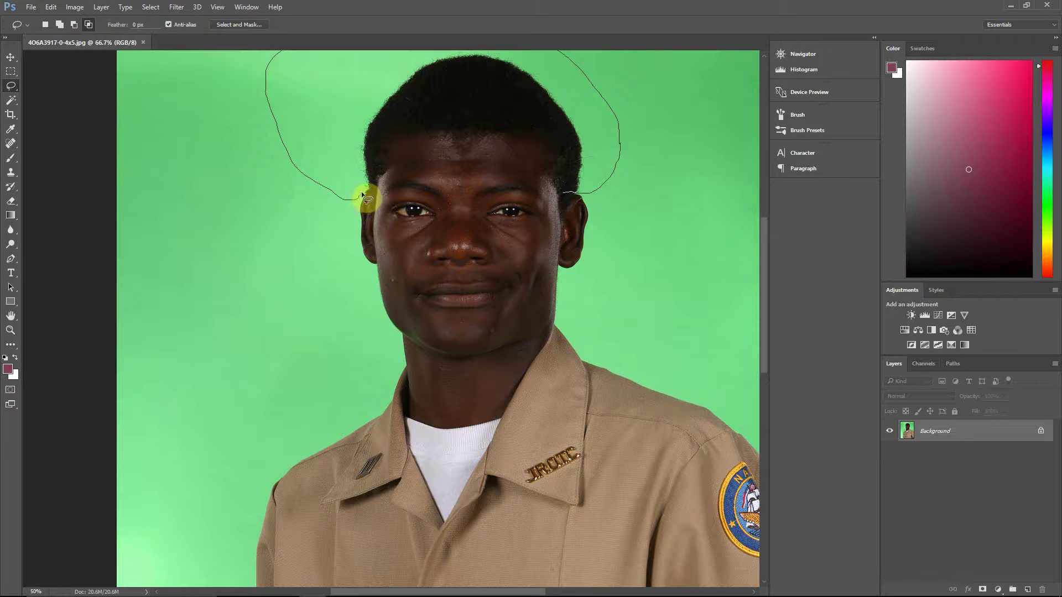
drag(457, 185, 526, 194)
Run the EZ Green Screen 5 - Dual Mask filter on the photo and set its preview background color to white (ffffff).
click(173, 8)
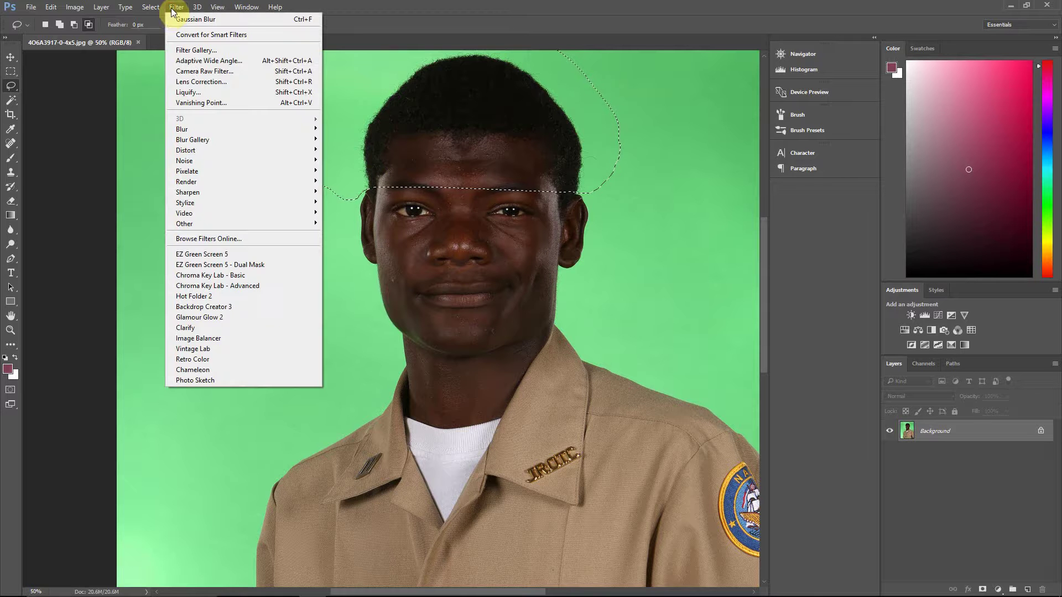
click(235, 265)
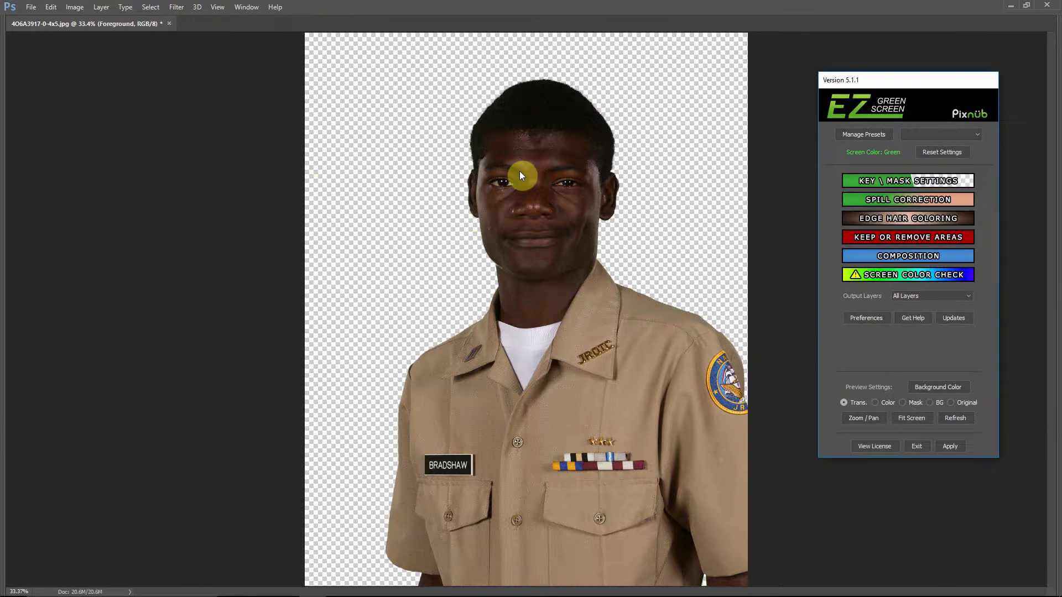
click(941, 400)
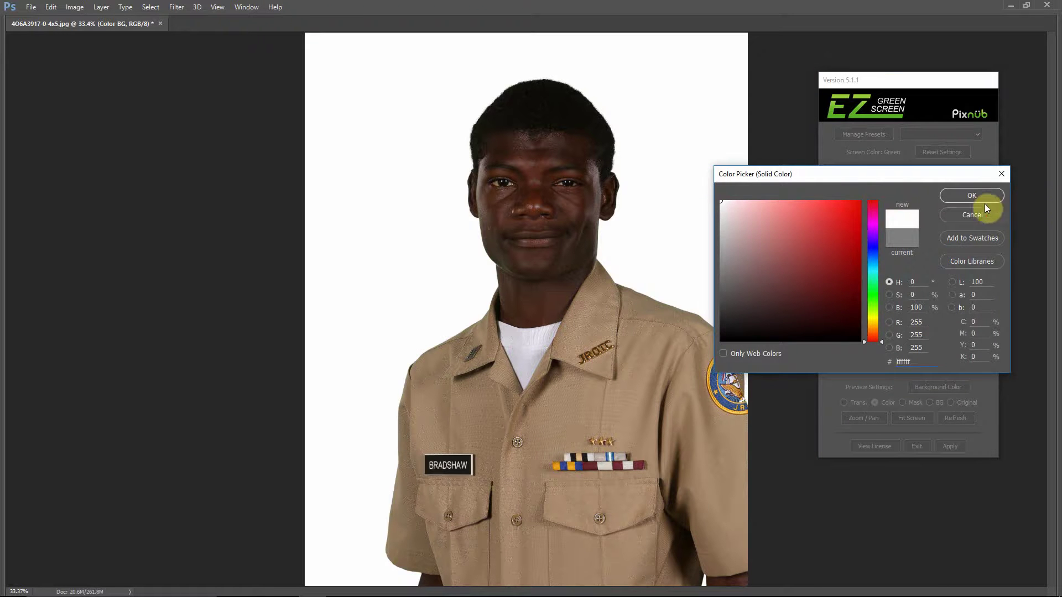
click(982, 197)
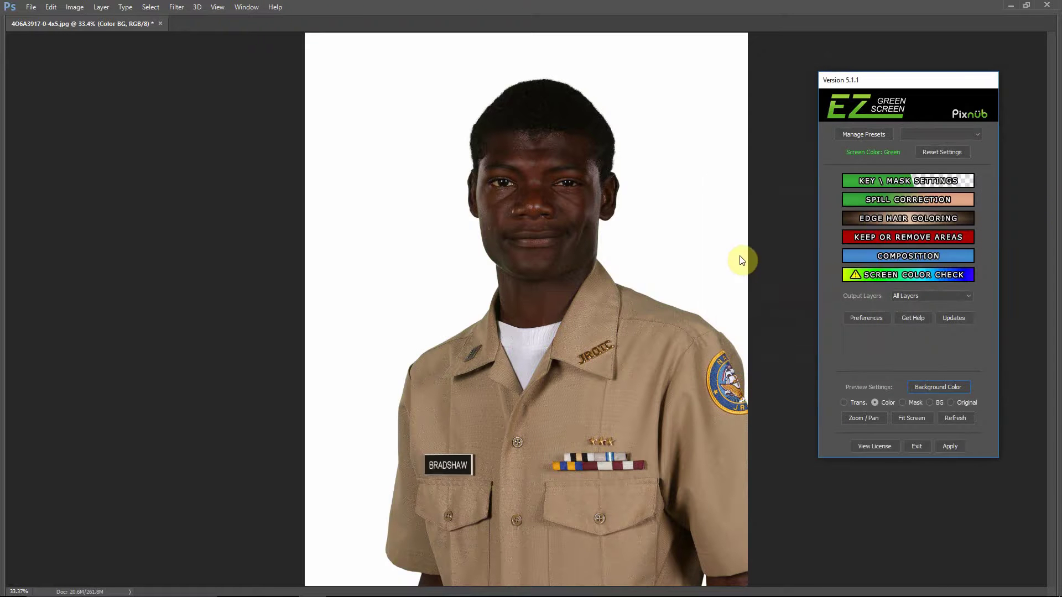
Check the jaw edge at 100% and raise Foreground Recovery to 74 in the key and mask settings.
click(877, 418)
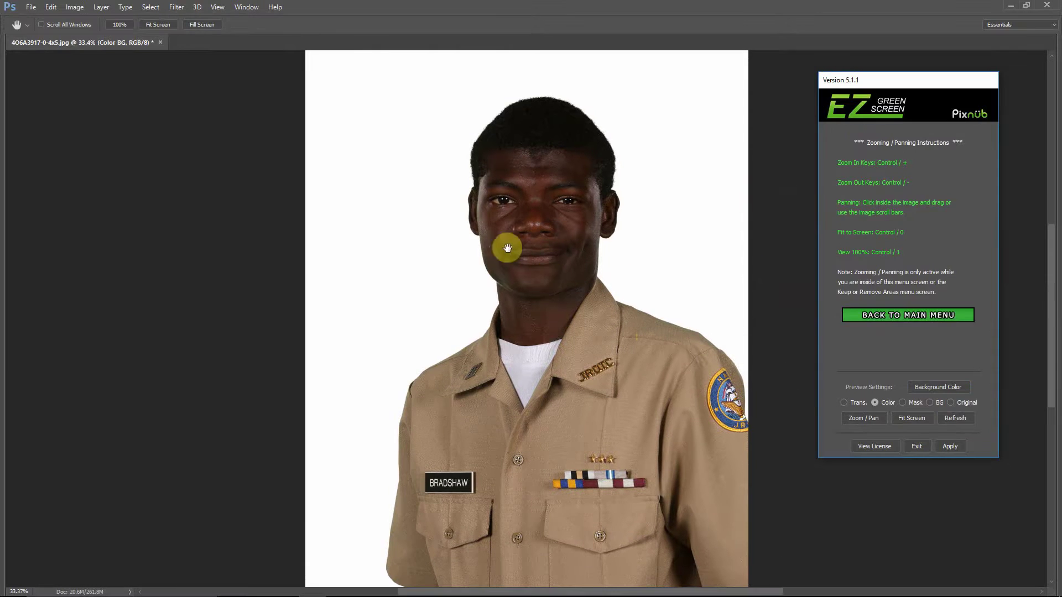
ctrl+click(486, 238)
ctrl+click(487, 237)
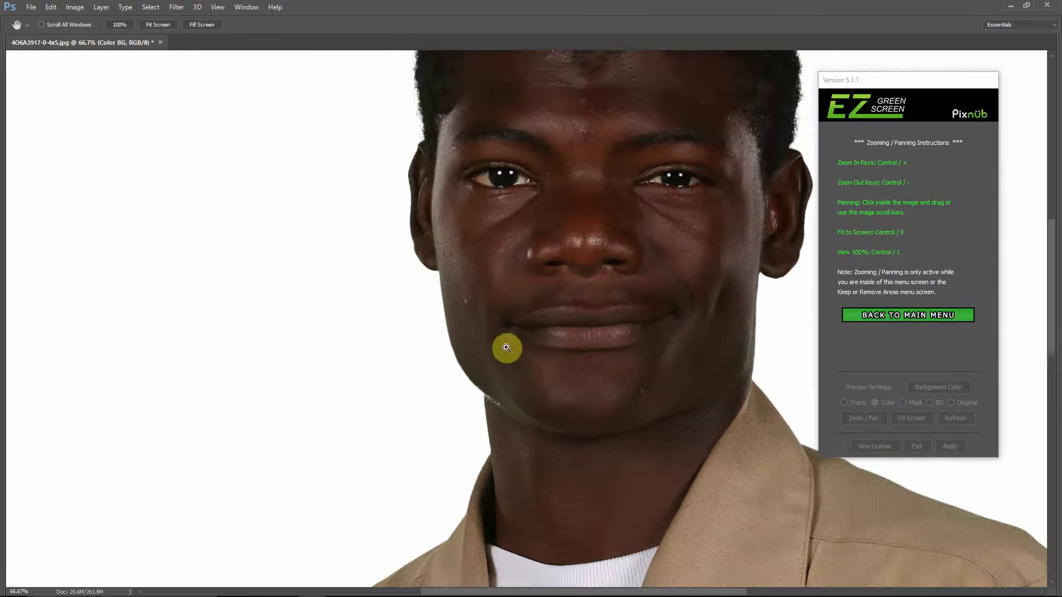
ctrl+click(506, 347)
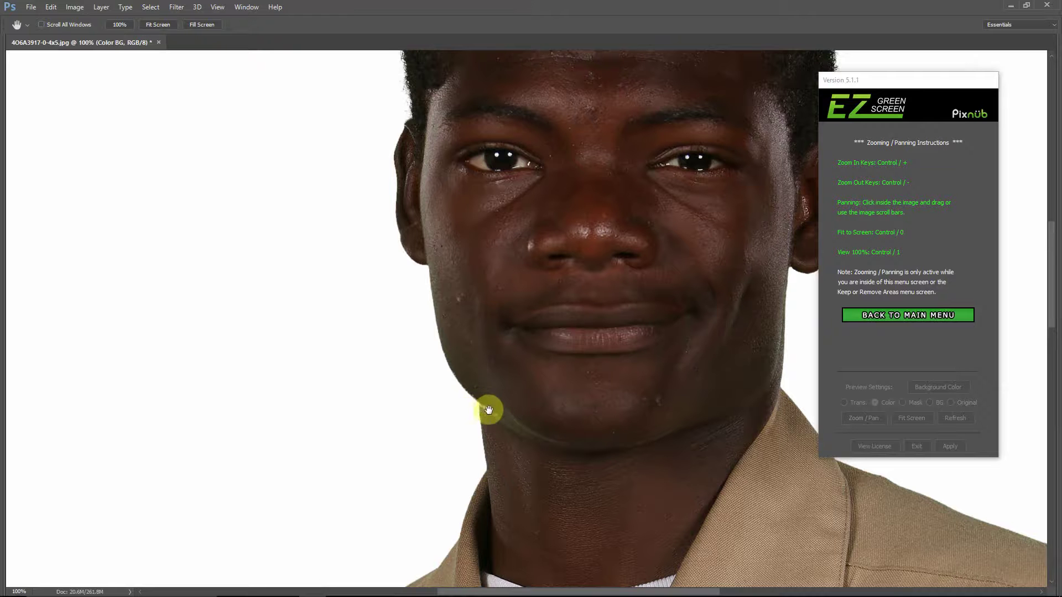
drag(491, 408, 482, 410)
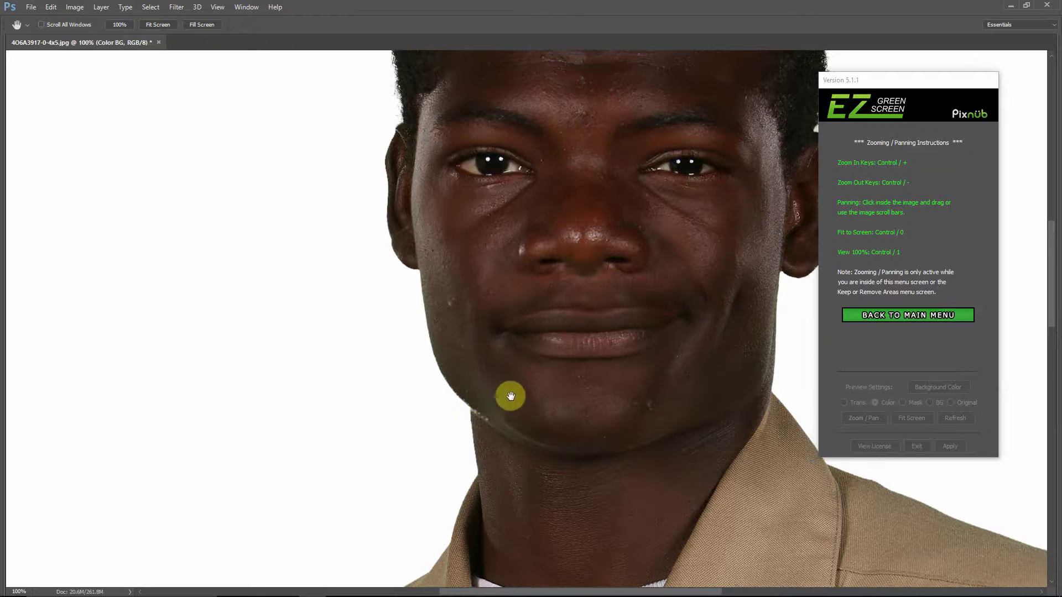
click(899, 316)
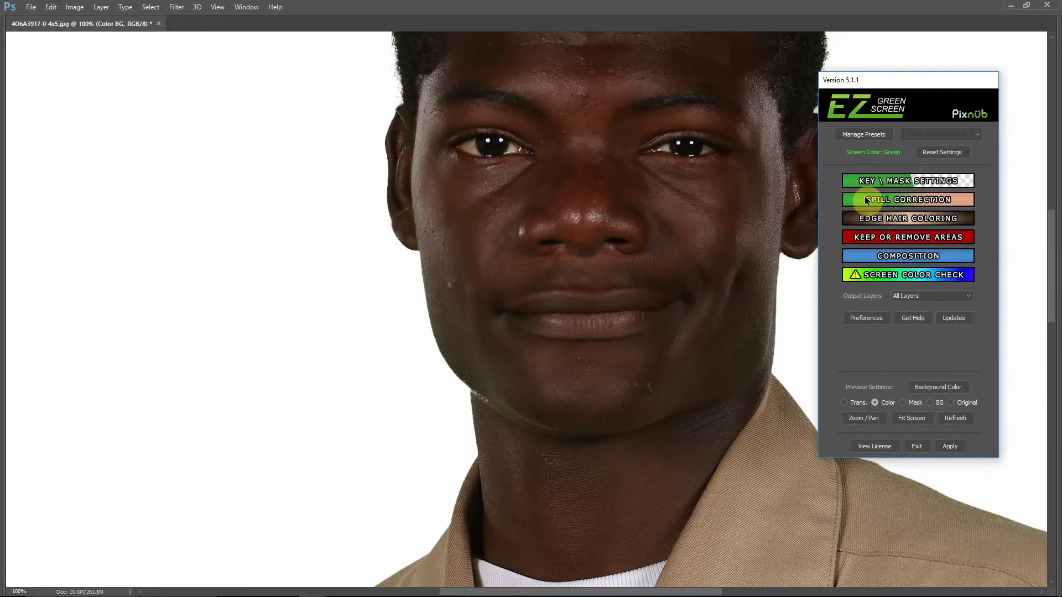
click(905, 181)
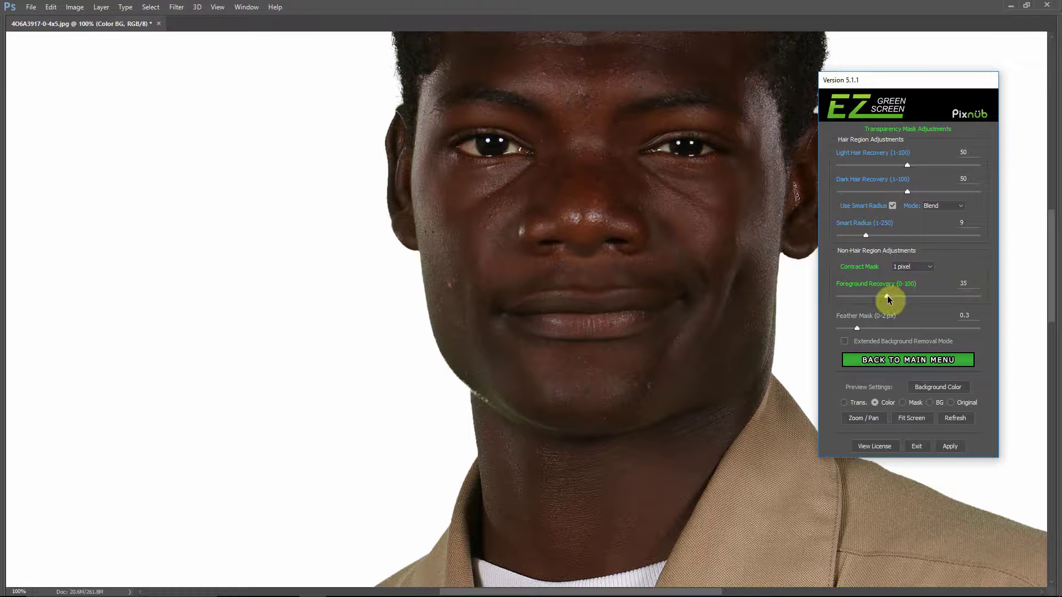
drag(887, 297, 941, 294)
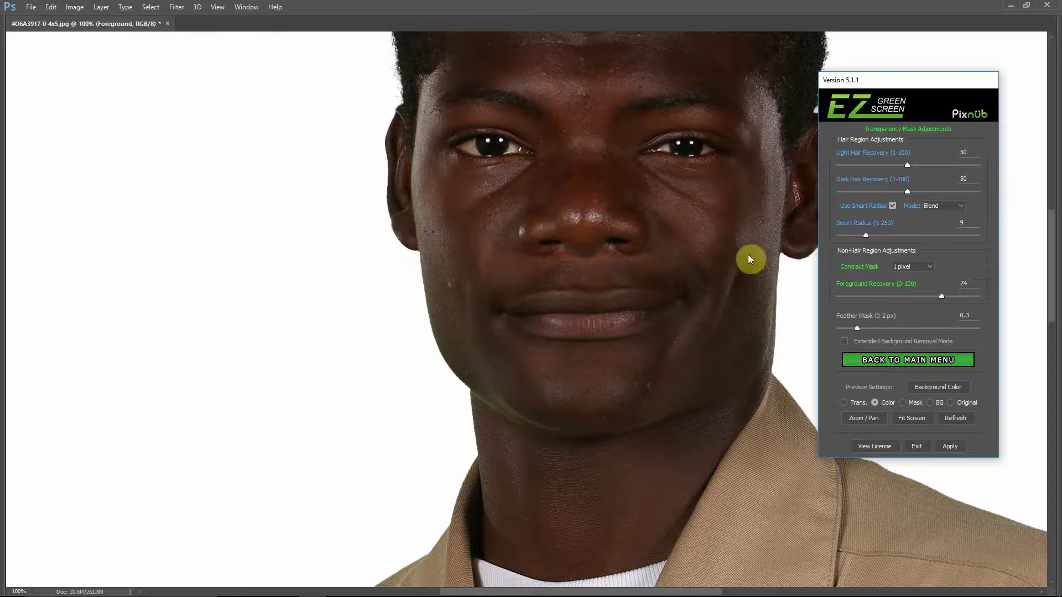
Turn Contract Mask off, set Feather Mask to 0.5 px, and leave the mask adjustments.
click(925, 267)
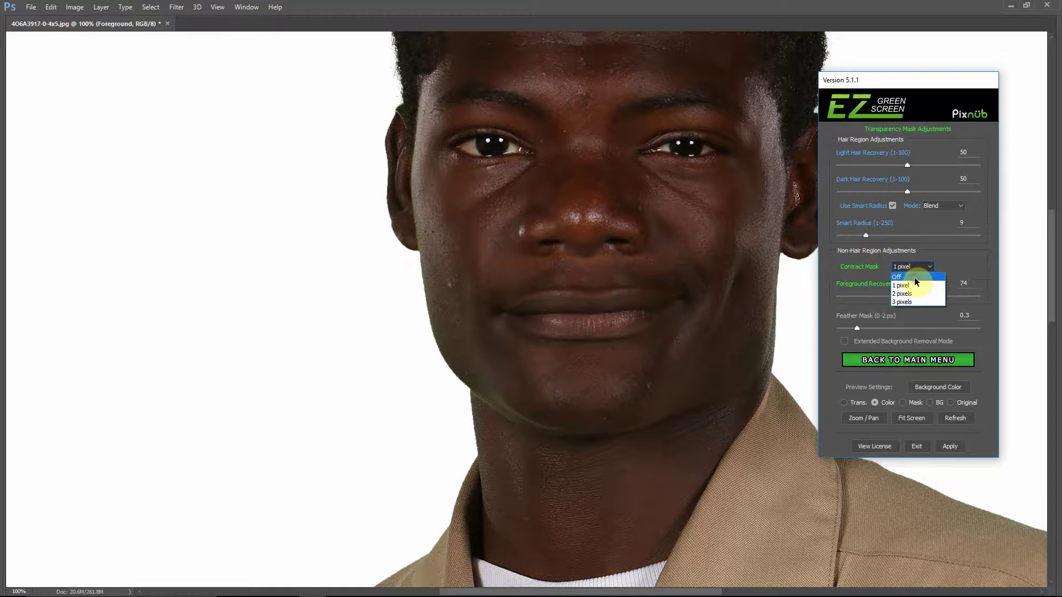
click(914, 274)
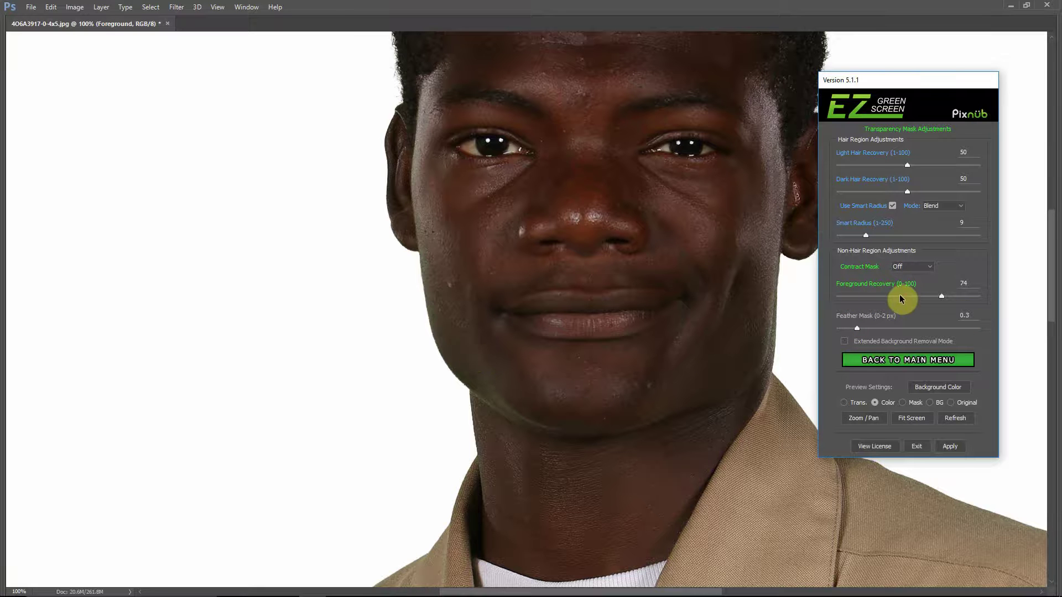
double_click(973, 316)
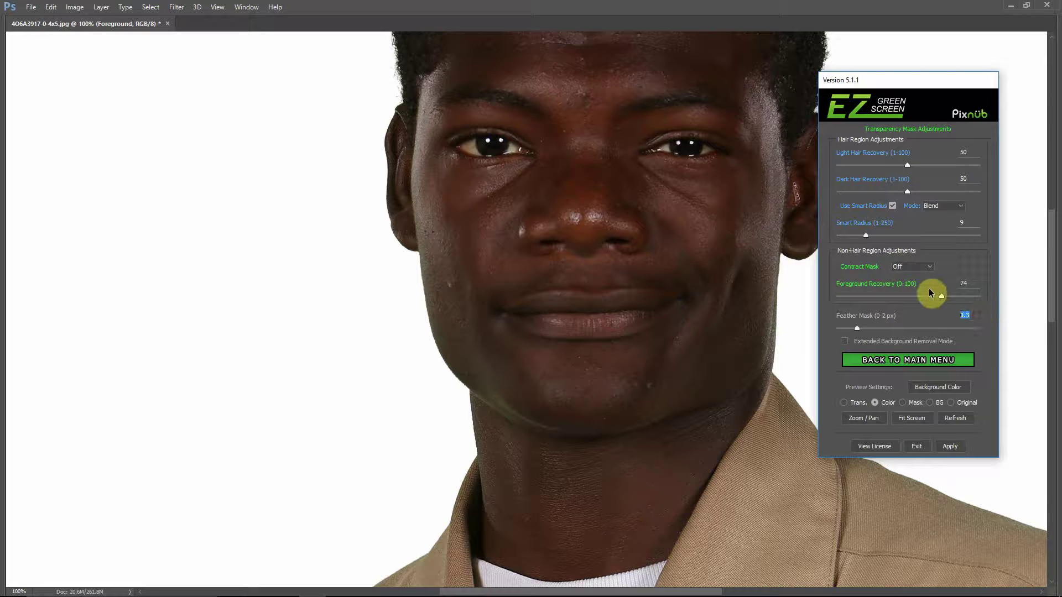
text(.5)
key(Return)
click(890, 360)
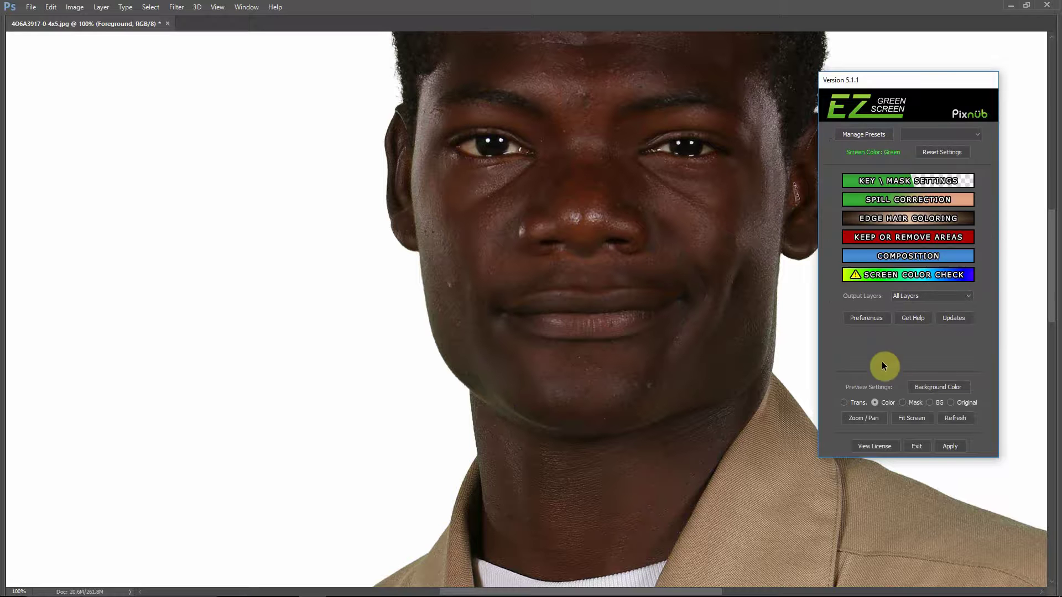
Test spill correction with Non Hair Region at 1, compare it with the original and background previews, and return the value to 45.
click(870, 203)
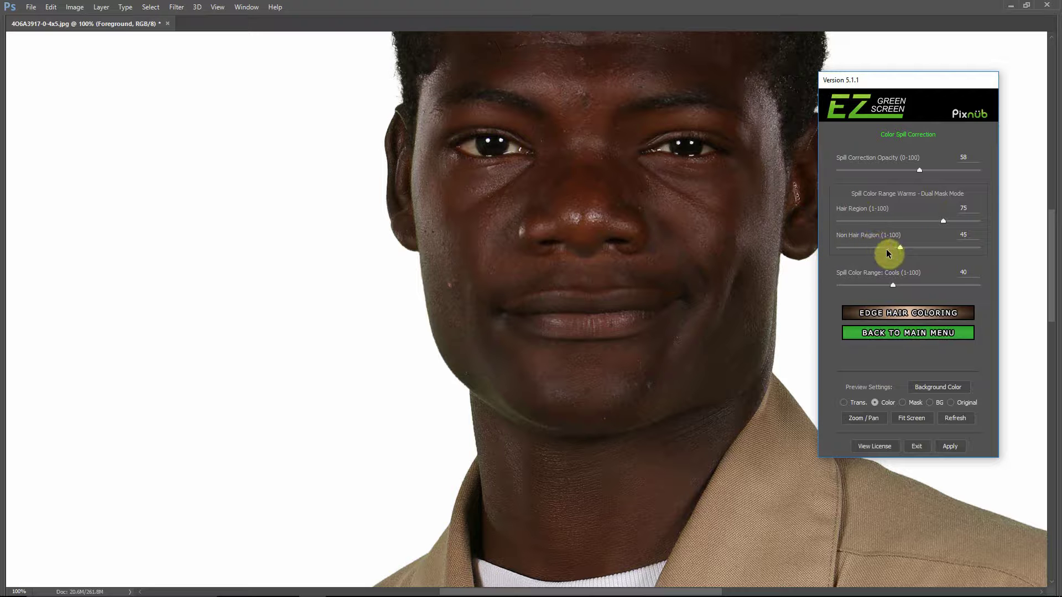
drag(899, 249, 832, 250)
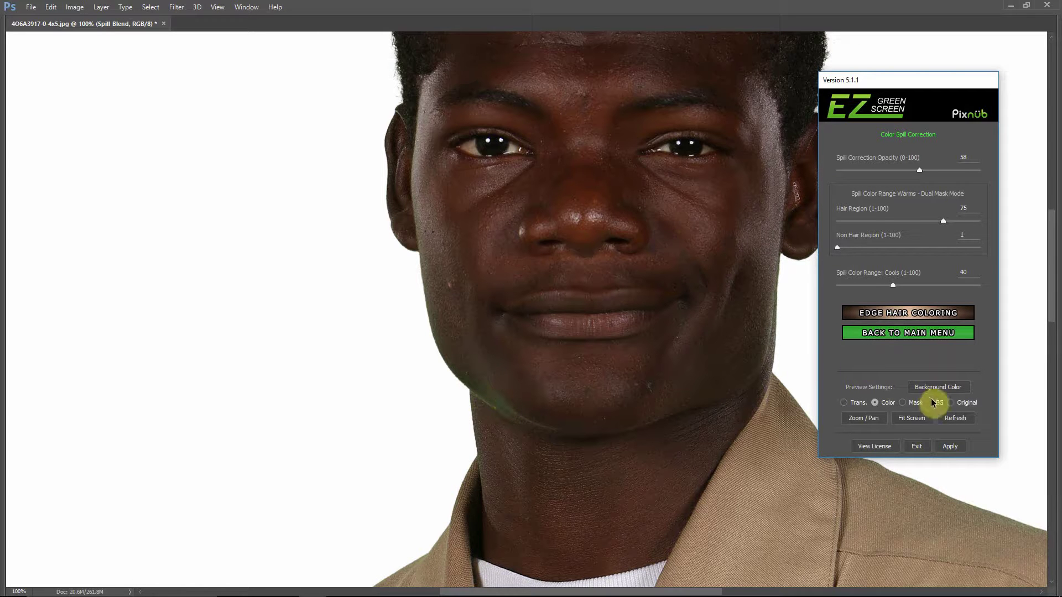
click(951, 402)
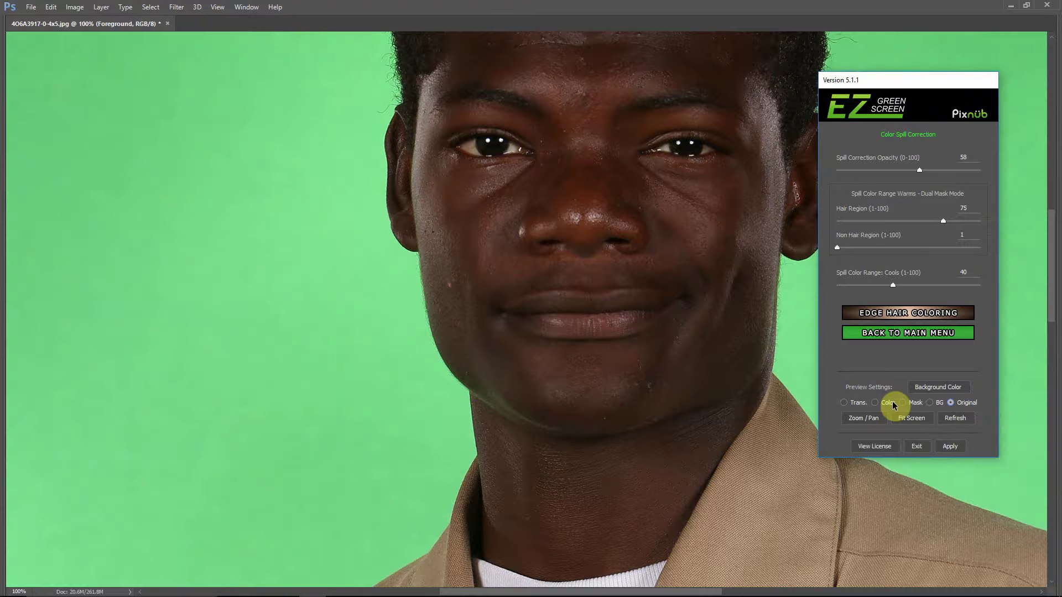
click(930, 403)
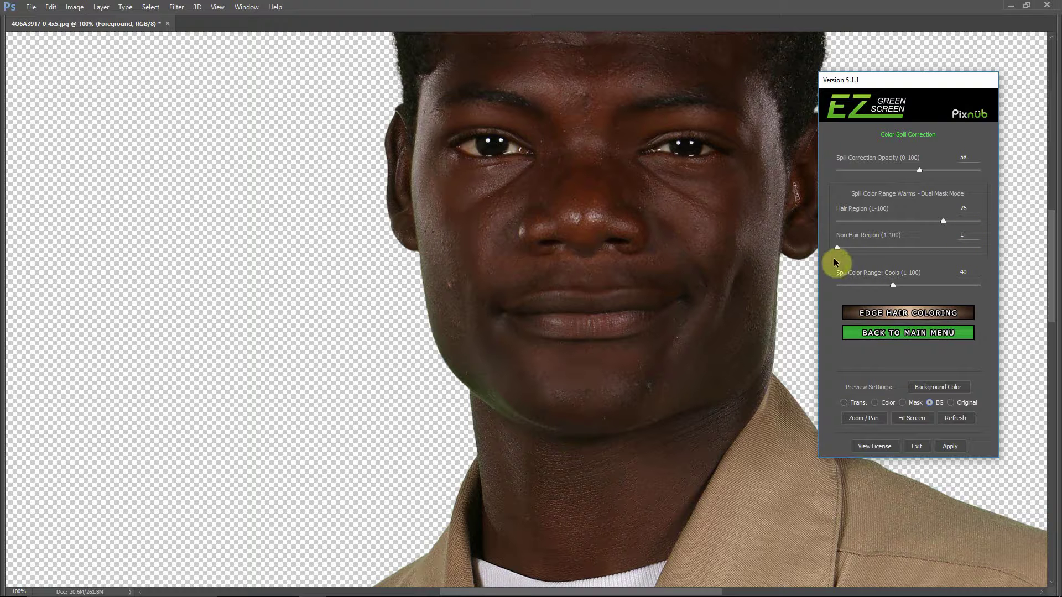
drag(841, 247, 900, 250)
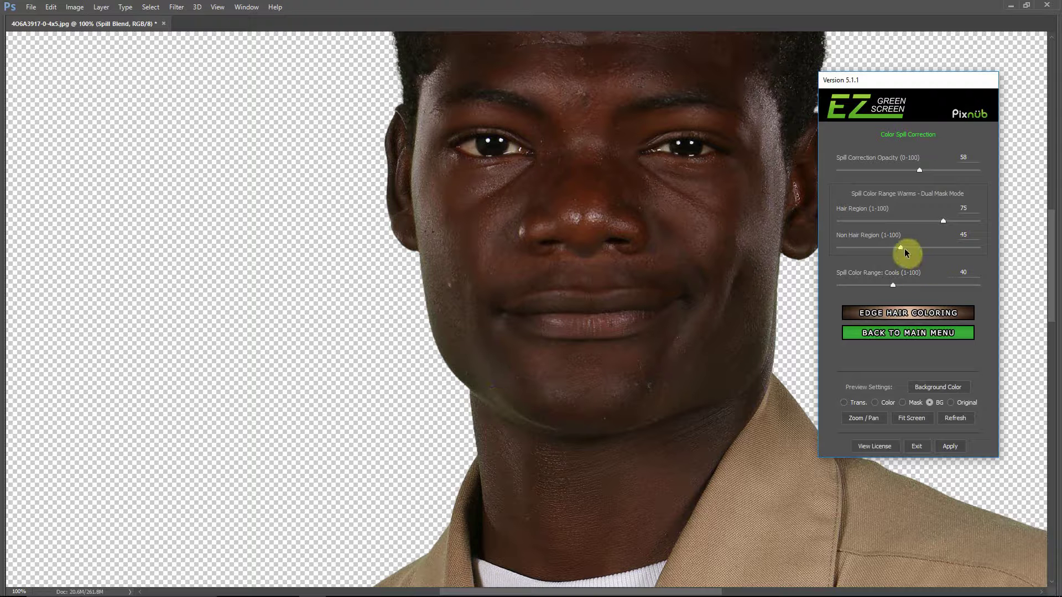
Compare the spill correction's Non Hair Region at 100 and 80, and leave the value at 80.
drag(900, 247, 949, 250)
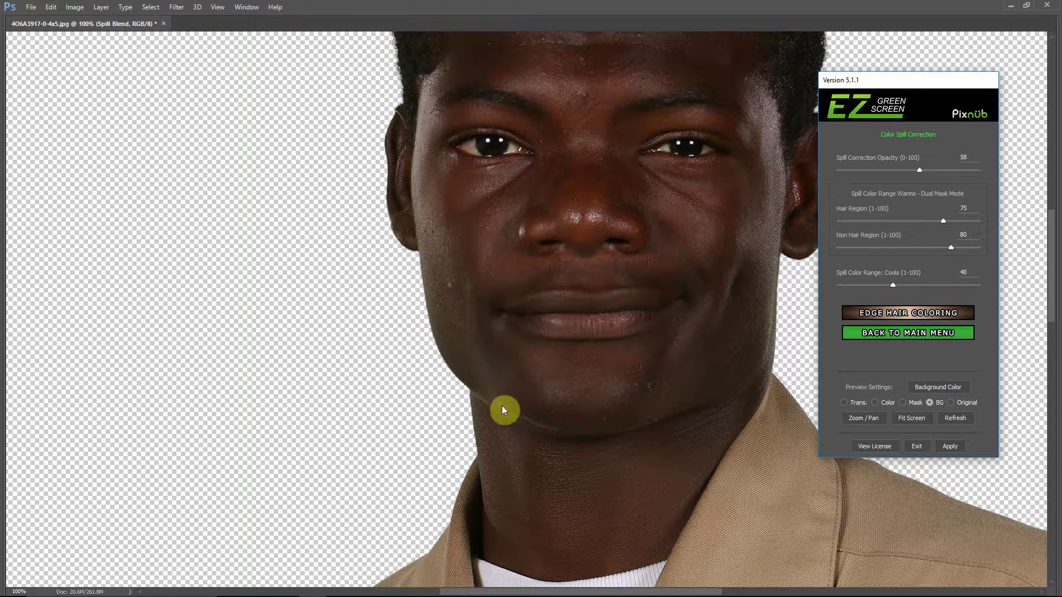
drag(952, 249, 983, 248)
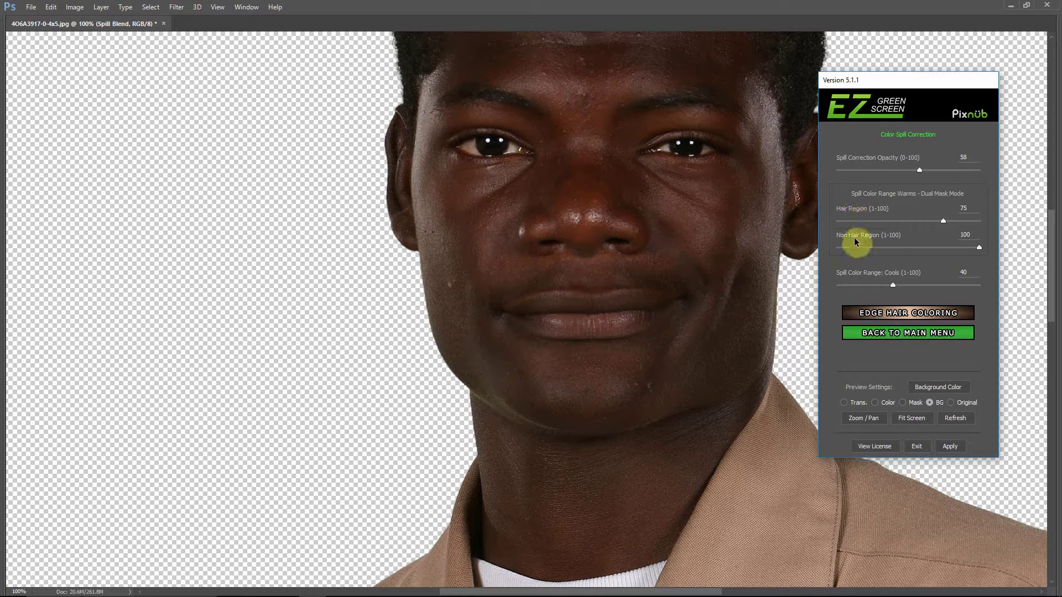
double_click(965, 235)
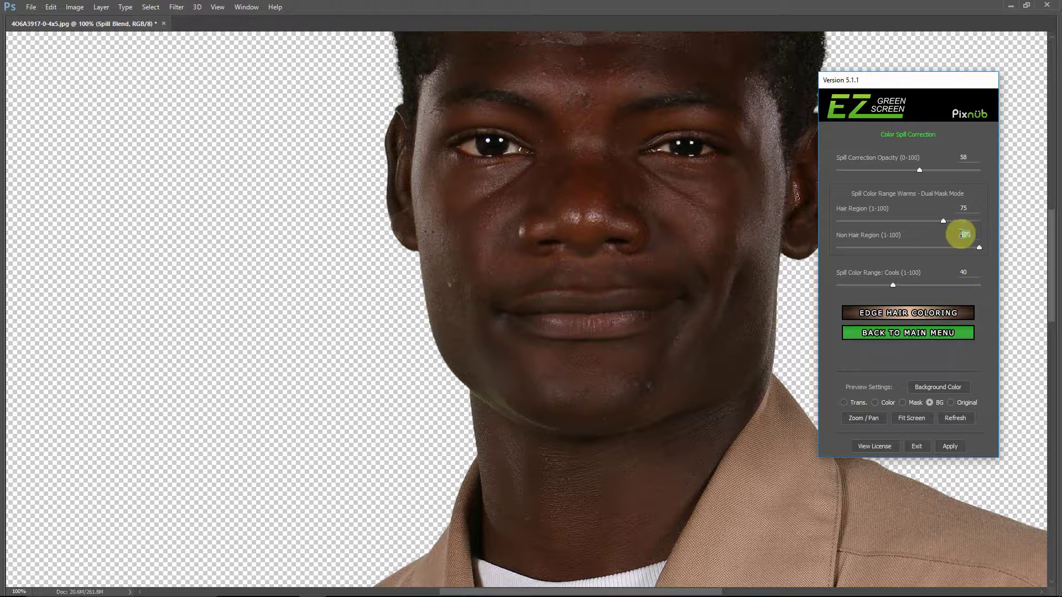
text(80)
key(Return)
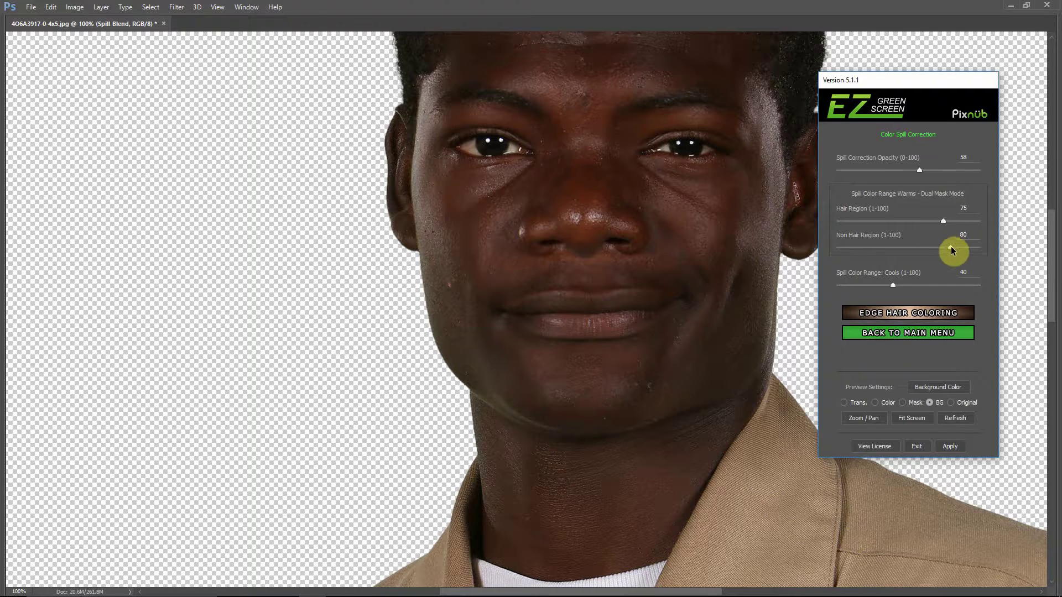
drag(950, 248, 987, 250)
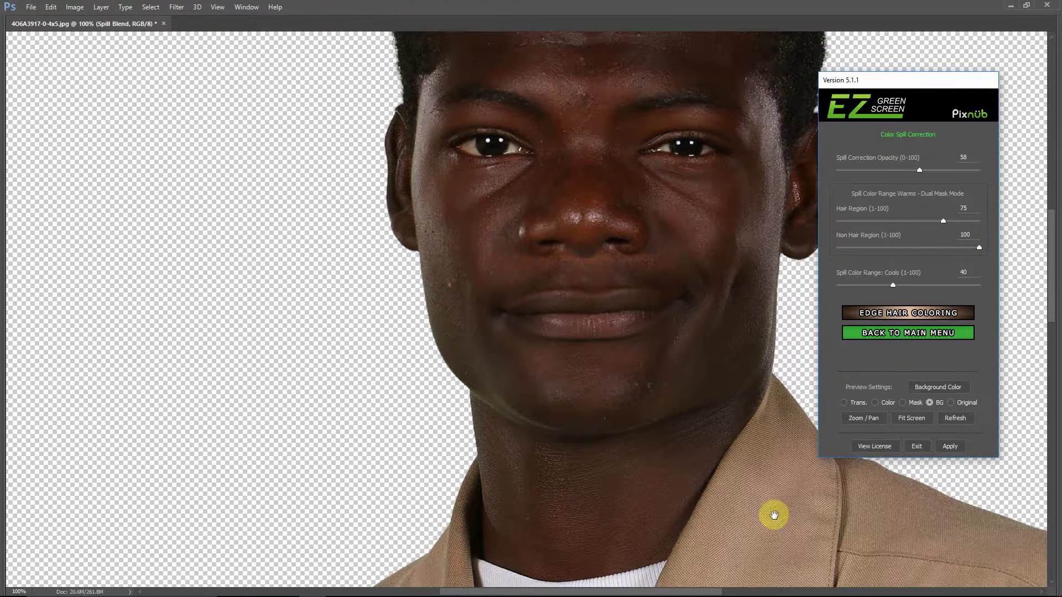
double_click(965, 234)
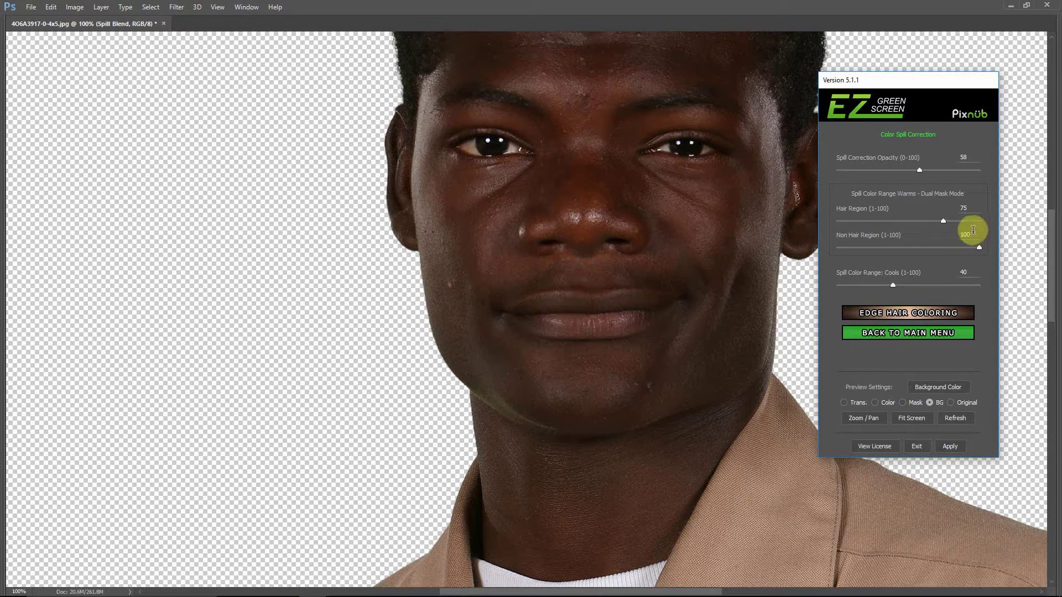
text(80)
key(Return)
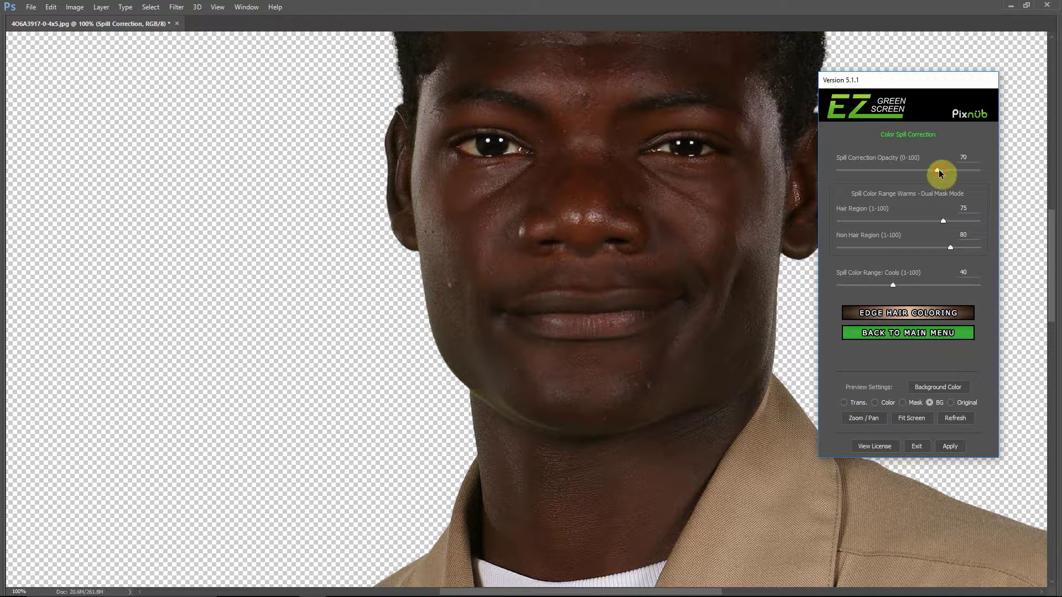
Try Spill Correction Opacity at 92, settle on 70, and apply the extraction.
drag(969, 167, 970, 168)
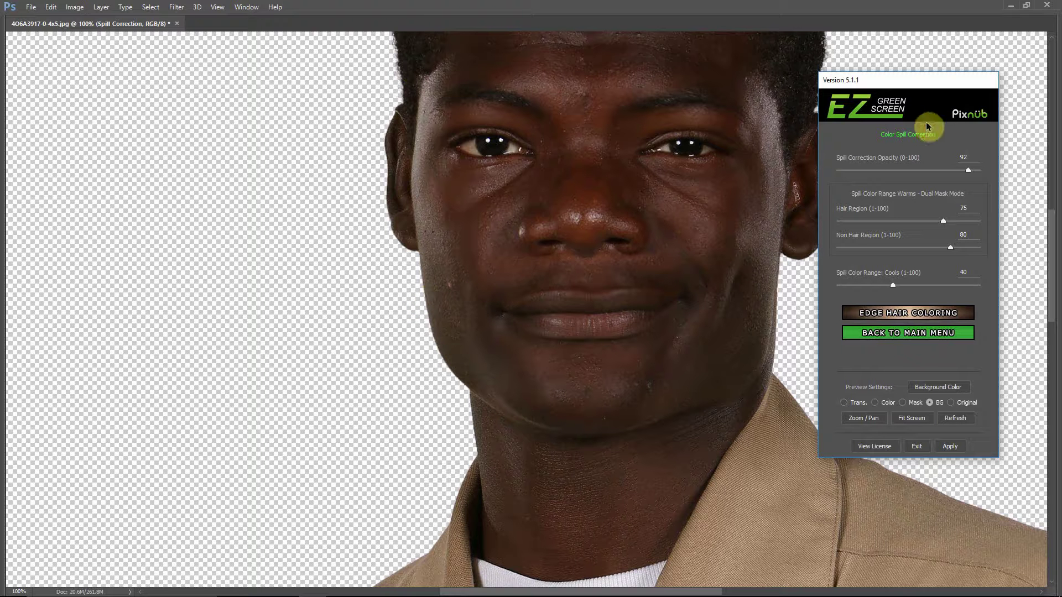
double_click(963, 157)
click(911, 421)
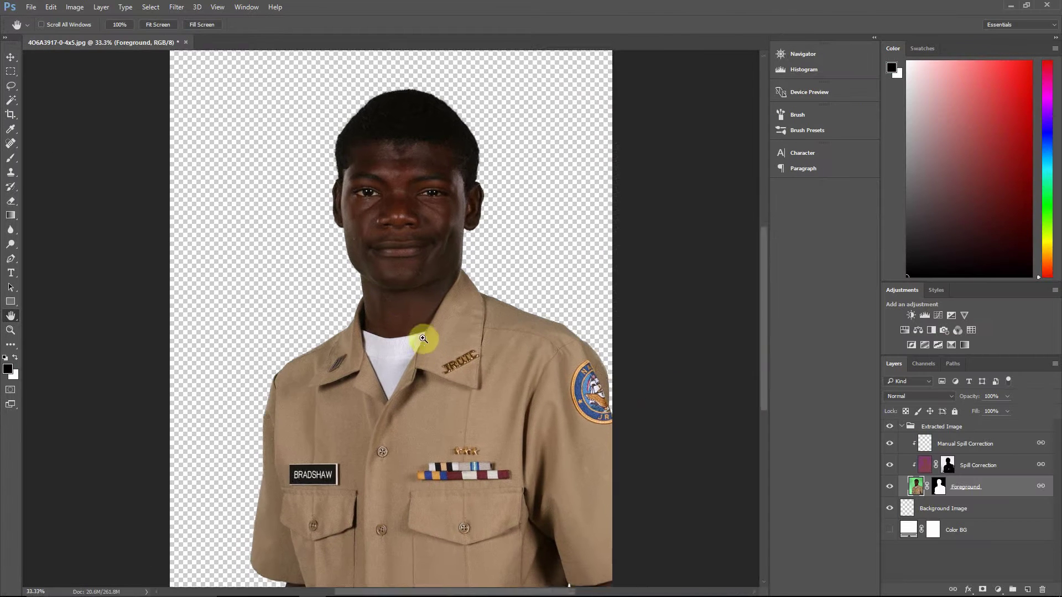
Compare the jaw at 100% without the Spill Correction layer, temporarily disabling the Foreground layer's mask to reveal the original background.
scroll(426, 346, up, 3)
scroll(395, 297, up, 1)
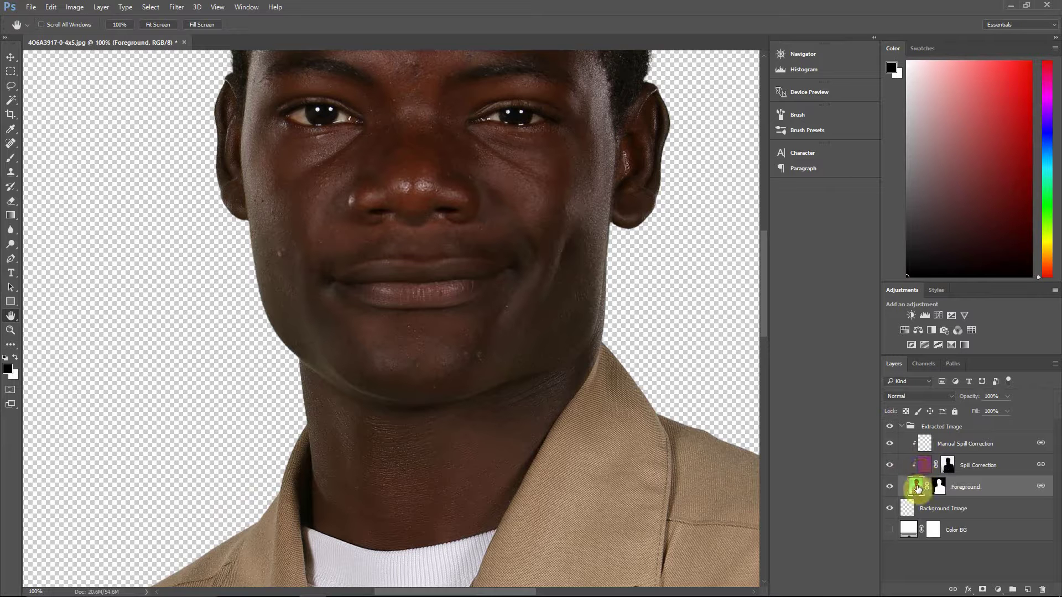
click(889, 466)
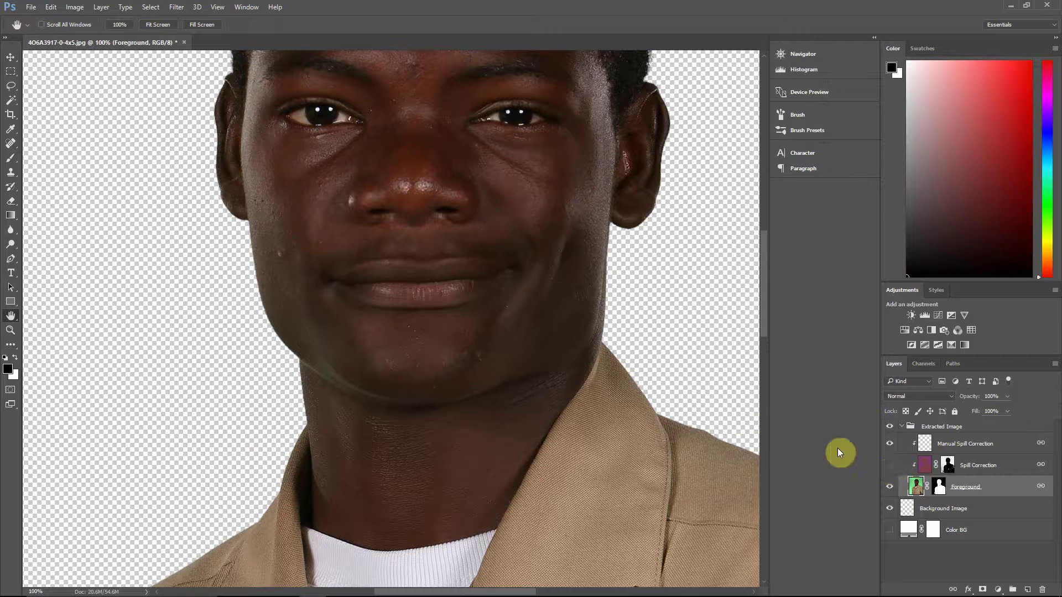
right_click(929, 489)
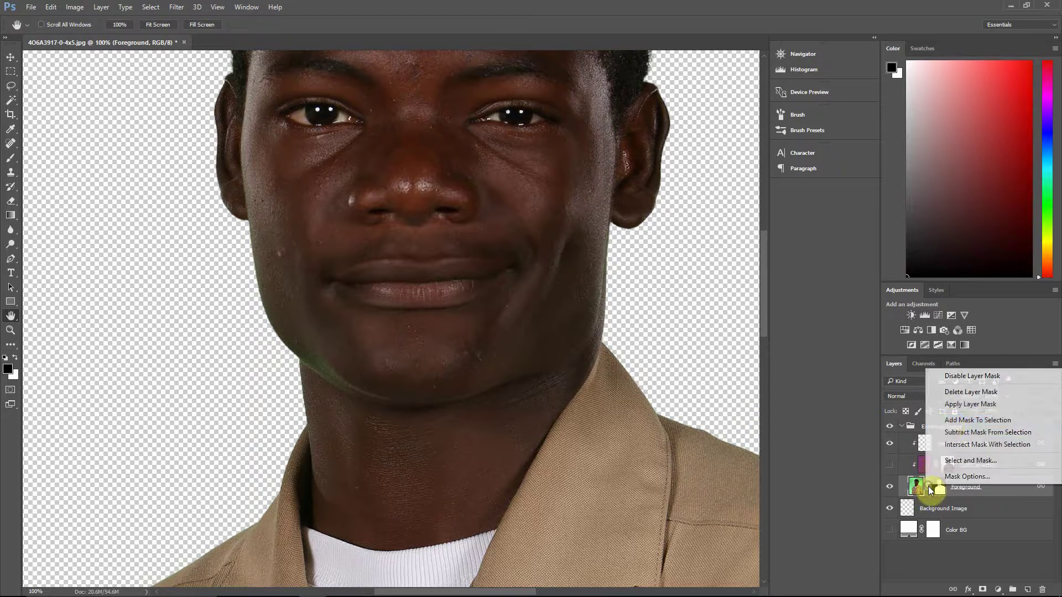
click(953, 376)
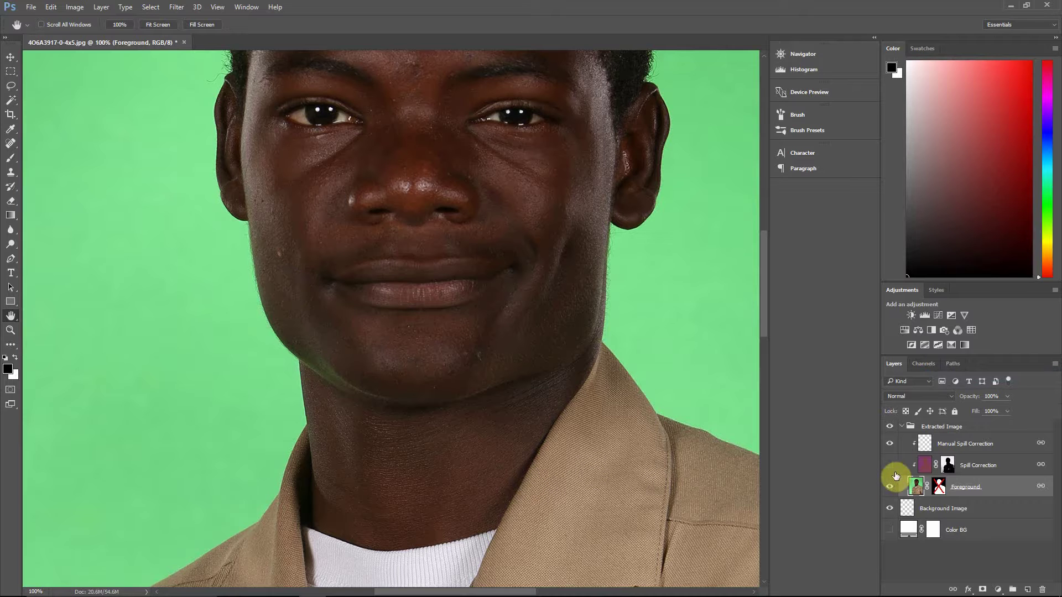
right_click(929, 489)
click(957, 377)
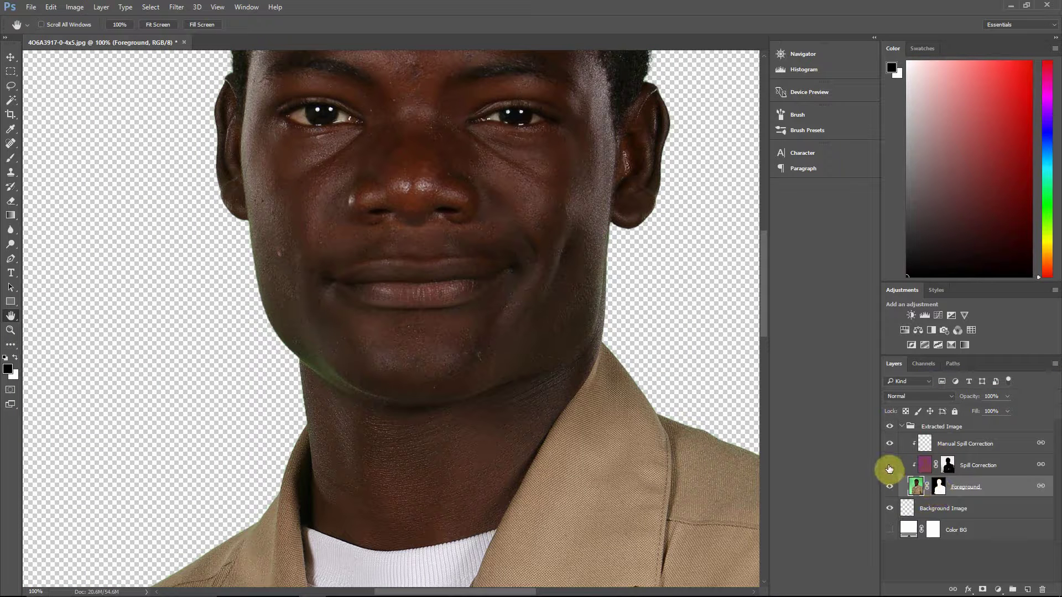
Inspect the Spill Correction layer's mask around the jaw edge and return to the normal image view.
click(930, 467)
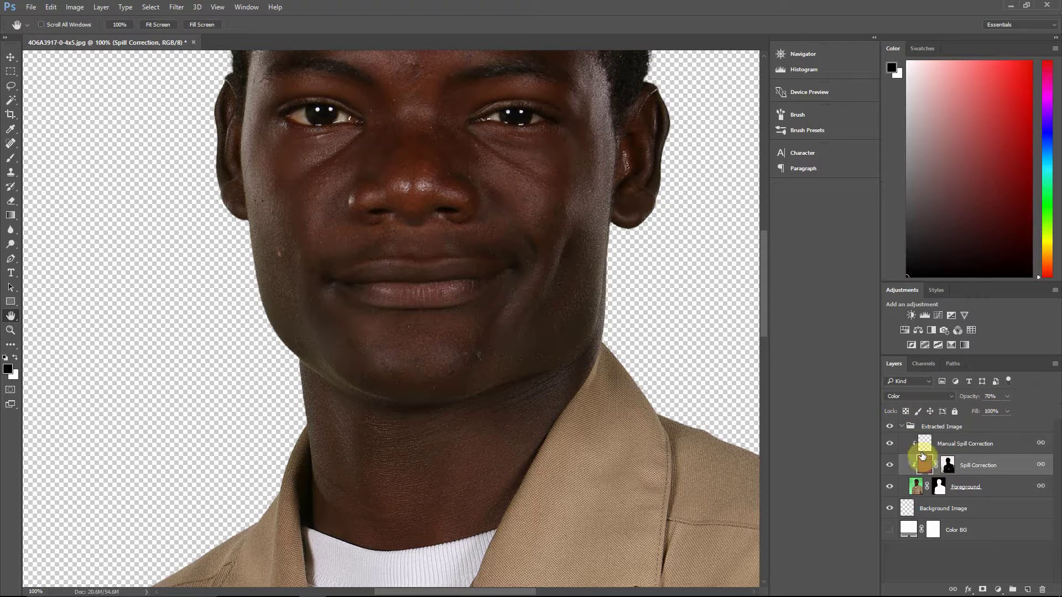
alt+click(947, 468)
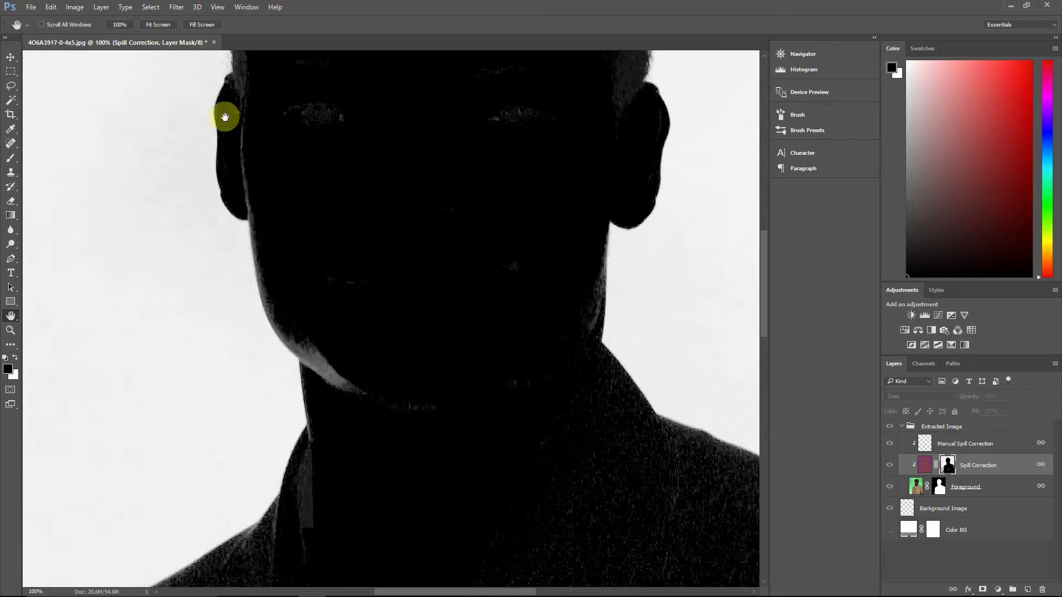
click(924, 465)
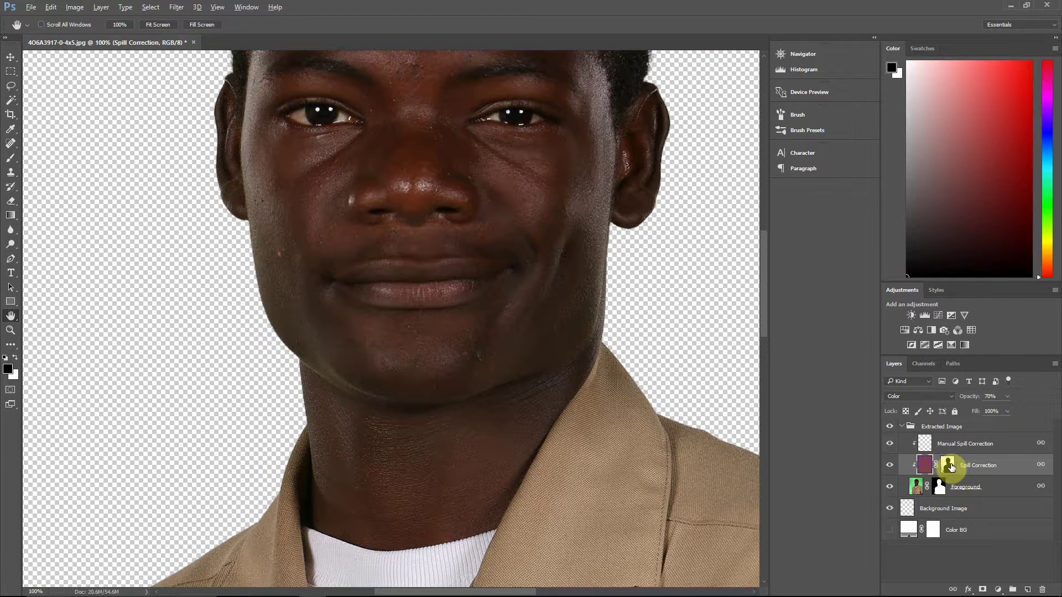
alt+click(949, 465)
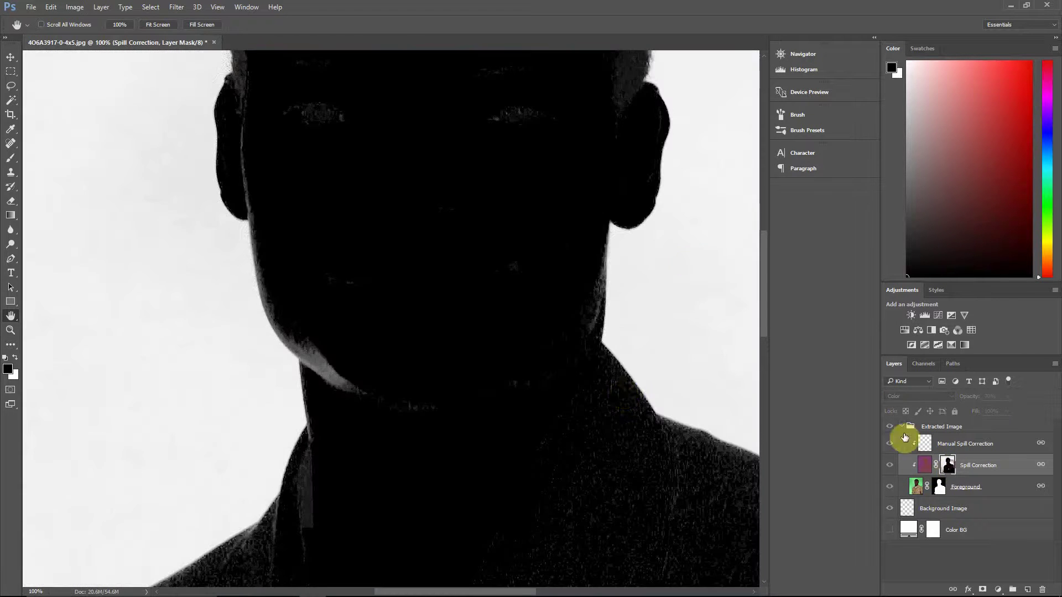
click(926, 466)
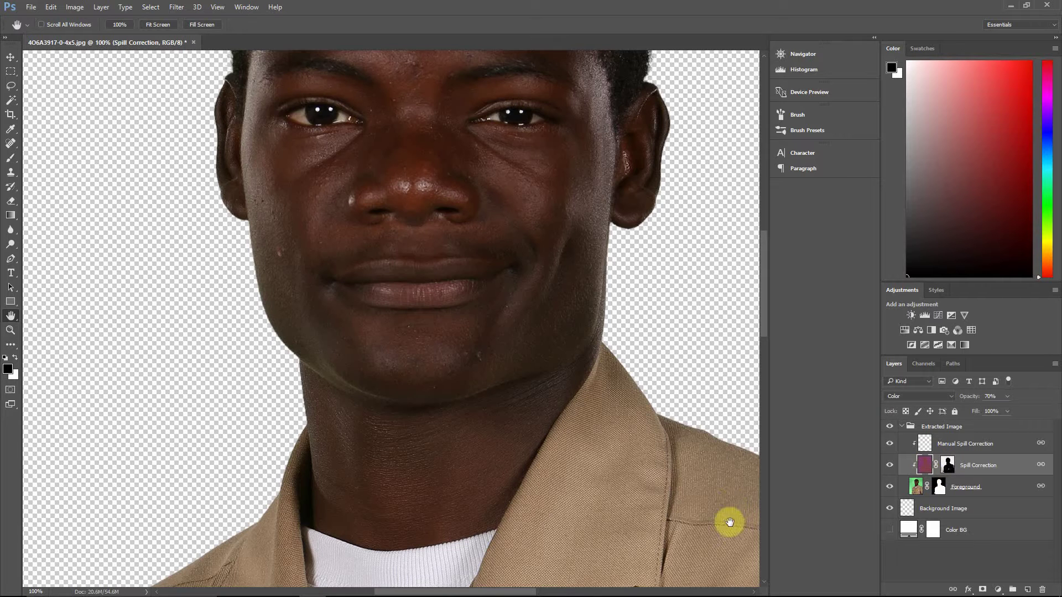
Compare the jaw with the Spill Correction layer hidden and shown, leaving the layer visible.
click(890, 467)
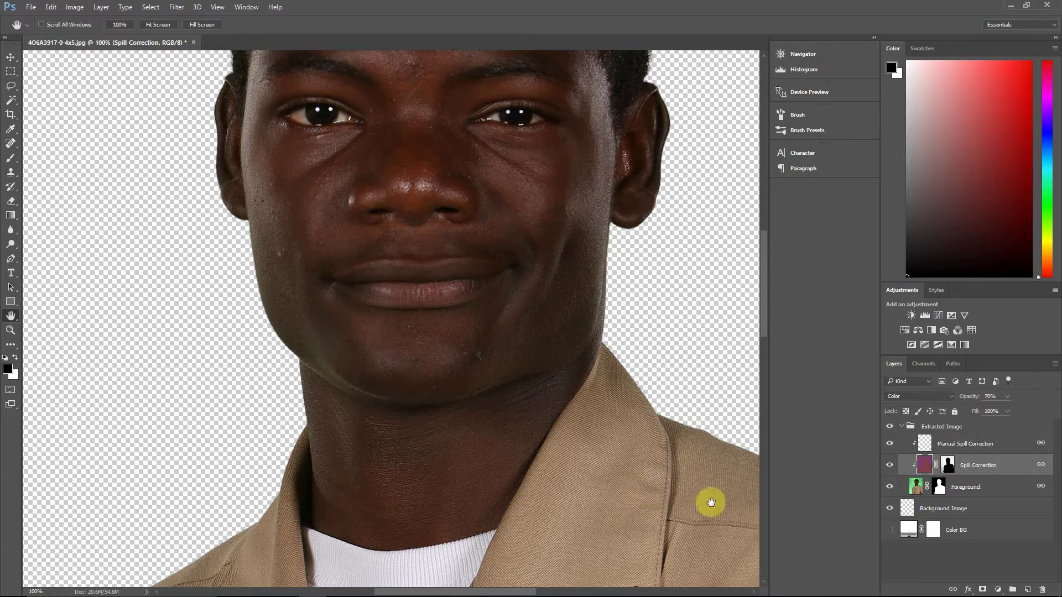
click(888, 468)
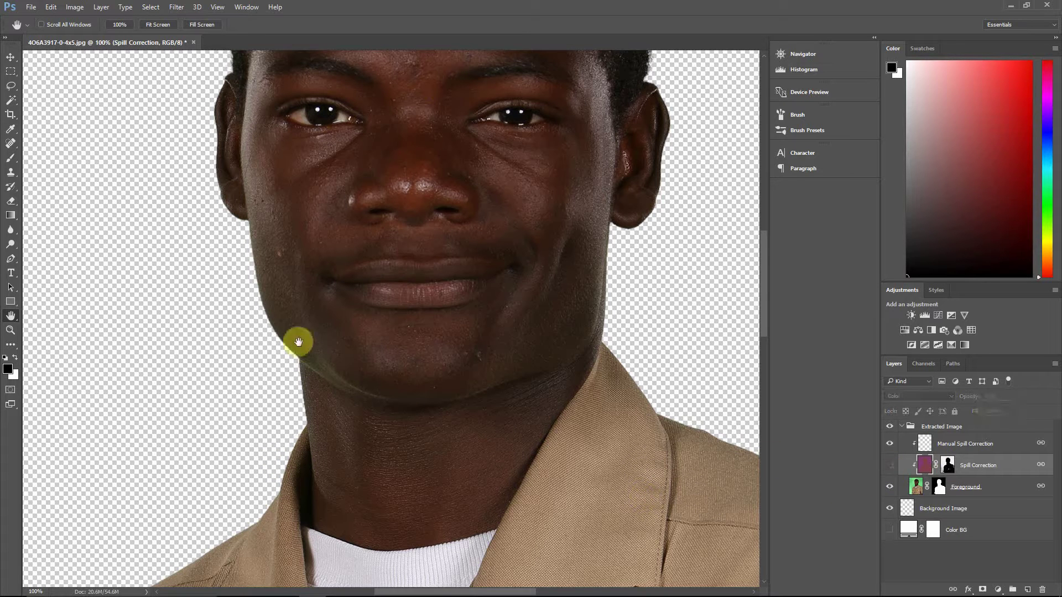
click(890, 467)
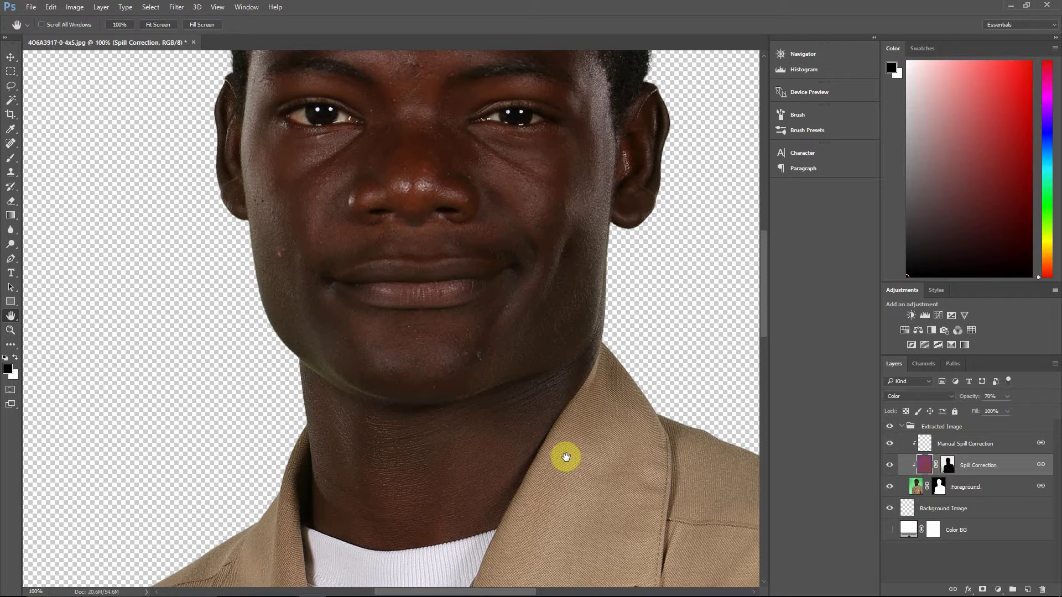
Prepare a softer brush on the Manual Spill Correction layer, using a skin color sampled from the cheek.
click(995, 445)
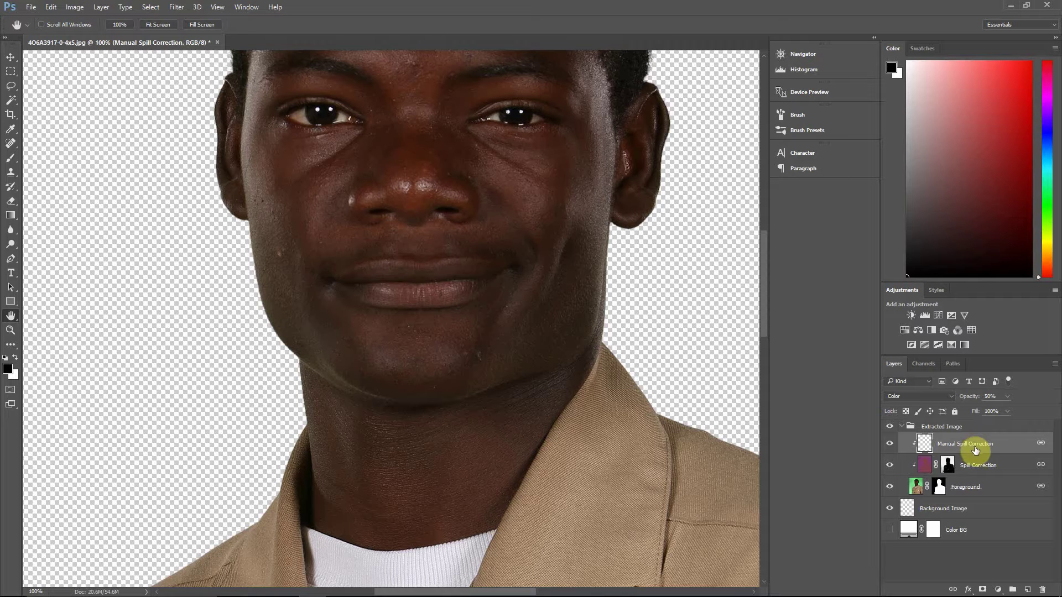
click(12, 160)
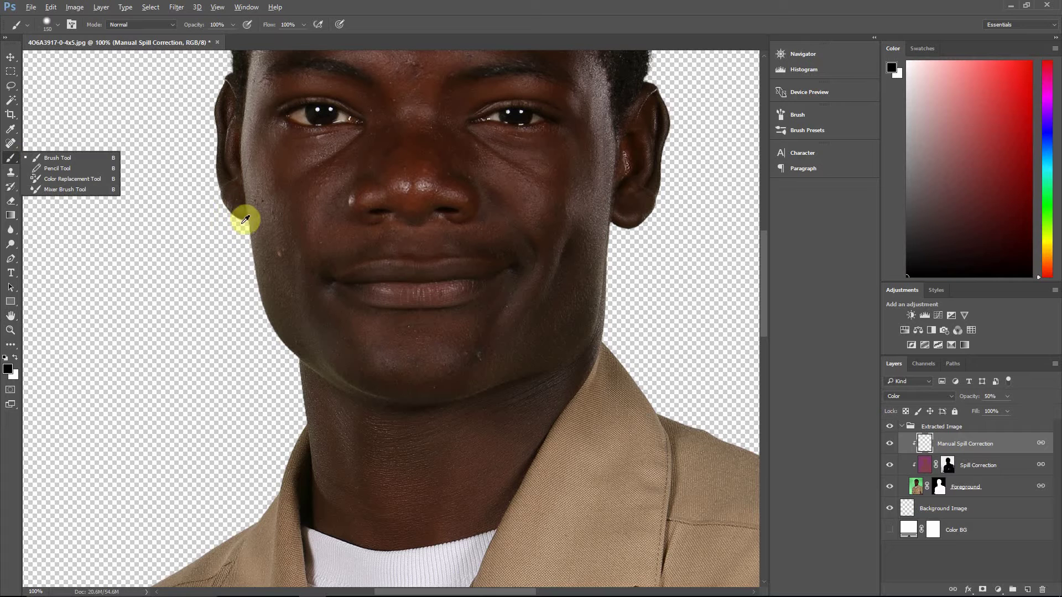
alt+click(312, 223)
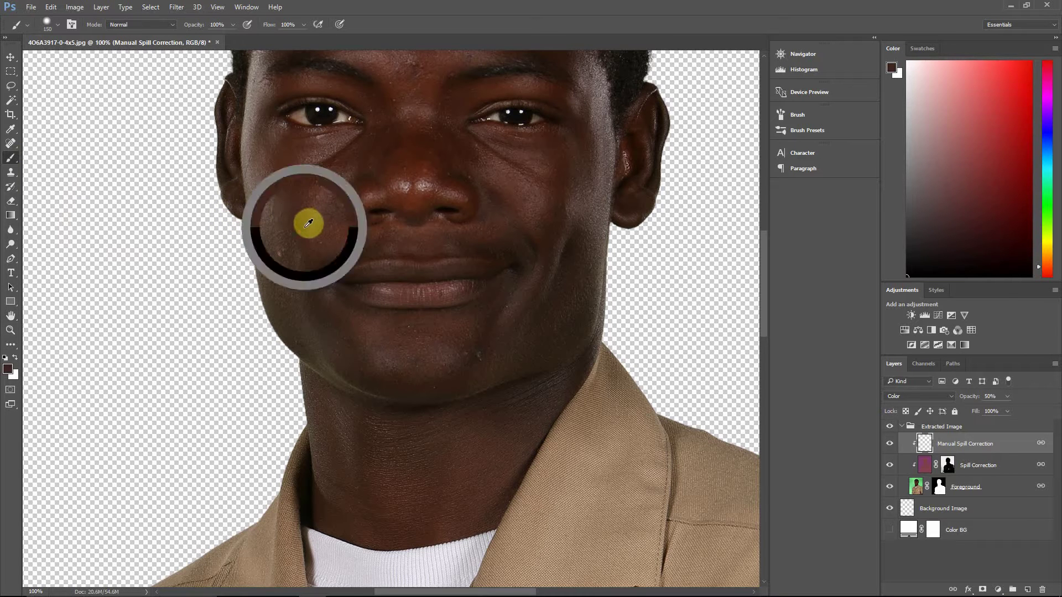
click(58, 24)
drag(92, 84, 89, 84)
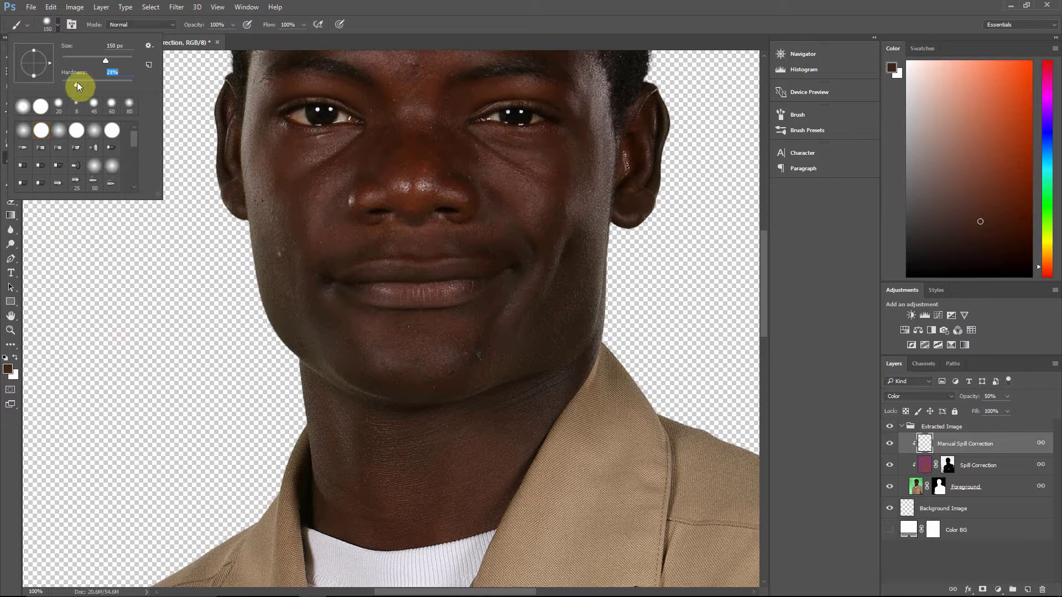
click(317, 1)
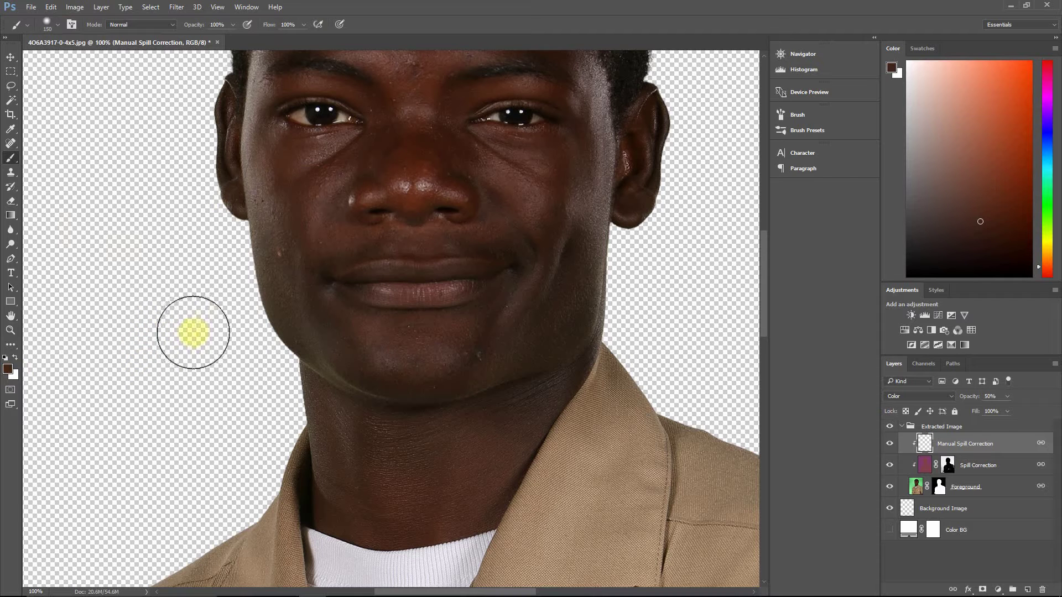
Paint the cheek color along the cheek and jaw edge, and compare the correction by toggling the layer's visibility.
mouse_move(291, 365)
mouse_down()
mouse_move(324, 396)
mouse_move(279, 367)
mouse_move(315, 420)
mouse_move(280, 356)
mouse_move(234, 214)
mouse_move(225, 325)
mouse_move(279, 366)
mouse_move(218, 379)
mouse_move(277, 305)
mouse_move(239, 373)
mouse_move(260, 304)
mouse_move(160, 355)
mouse_move(206, 280)
mouse_move(239, 268)
mouse_move(220, 268)
mouse_up()
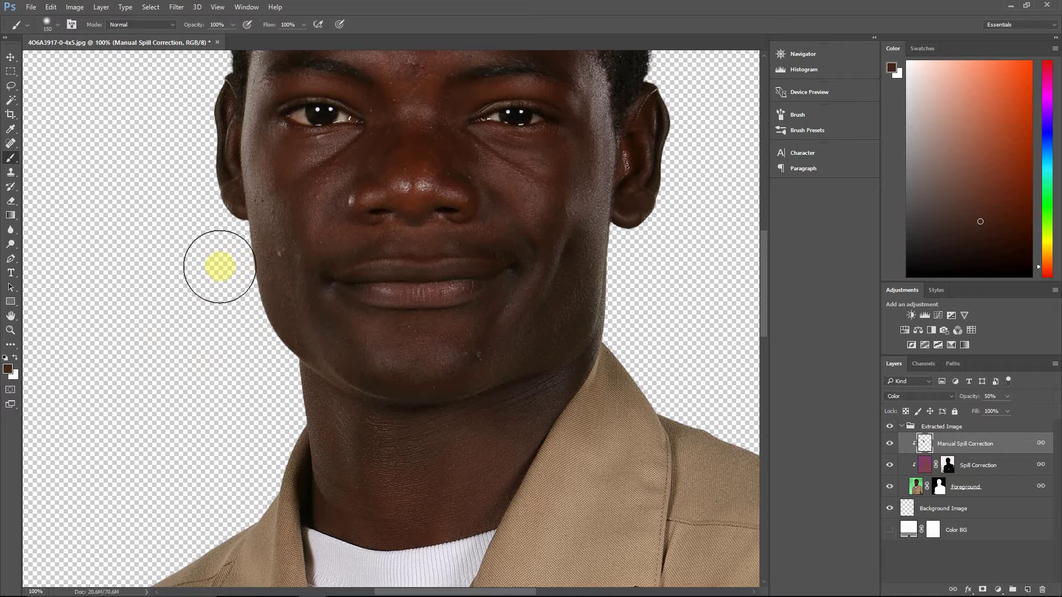
mouse_move(219, 267)
mouse_down()
mouse_move(239, 268)
mouse_move(244, 254)
mouse_move(256, 302)
mouse_move(263, 266)
mouse_move(237, 316)
mouse_move(230, 308)
mouse_move(234, 341)
mouse_move(323, 360)
mouse_up()
click(888, 444)
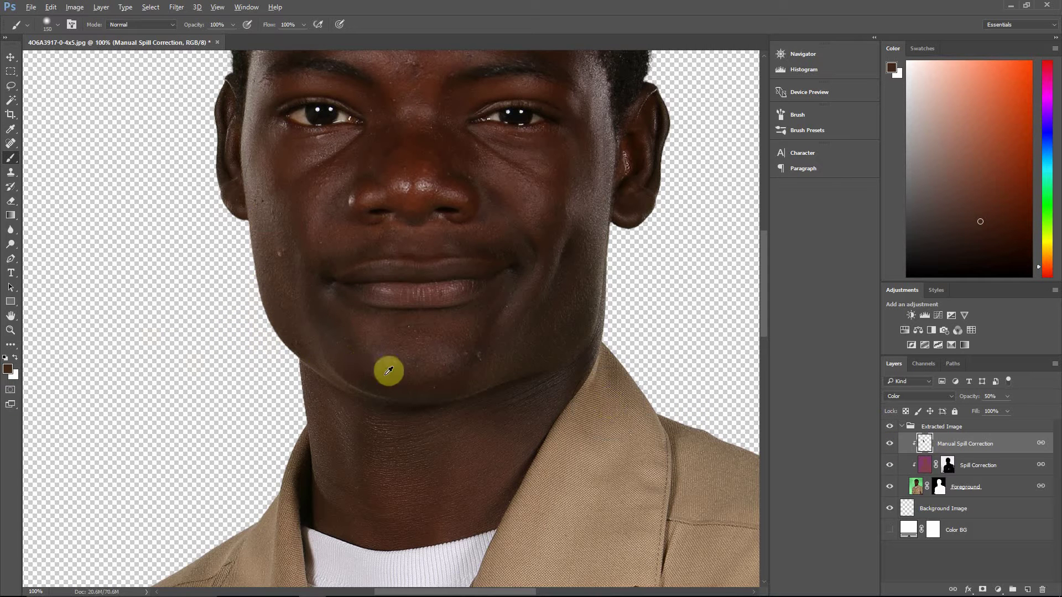
Paint the lower jaw with a skin tone sampled from the chin, and set the Manual Spill Correction layer's opacity to 60%.
alt+click(363, 354)
mouse_move(356, 355)
mouse_down()
mouse_move(325, 360)
mouse_move(330, 372)
mouse_move(310, 339)
mouse_move(369, 410)
mouse_move(308, 339)
mouse_move(351, 385)
mouse_move(308, 343)
mouse_move(341, 377)
mouse_move(302, 354)
mouse_move(293, 327)
mouse_move(324, 378)
mouse_move(355, 365)
mouse_move(383, 384)
mouse_move(317, 356)
mouse_move(282, 287)
mouse_move(303, 298)
mouse_up()
key(bracketleft)
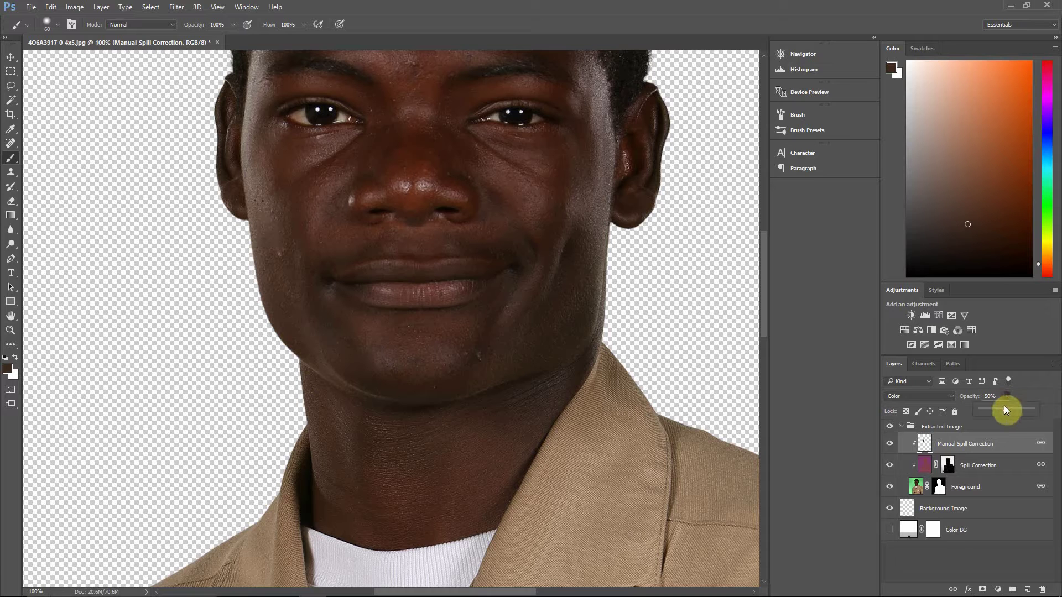
drag(1006, 412, 1060, 412)
click(929, 443)
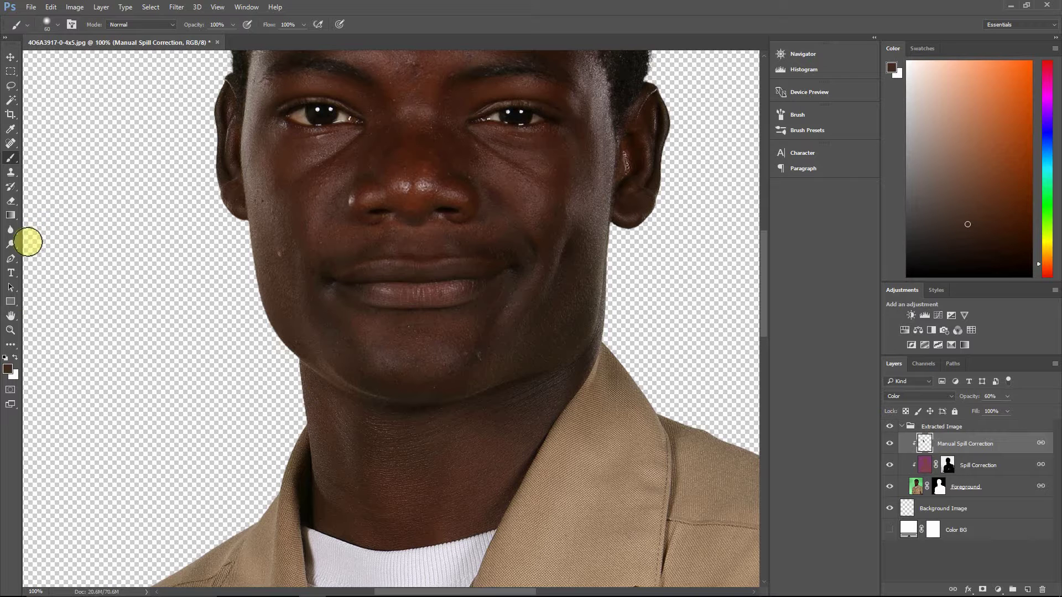
Erase excess correction paint from the neck below the jaw with a 90 px eraser, and check the edge at 200%.
click(13, 215)
click(12, 203)
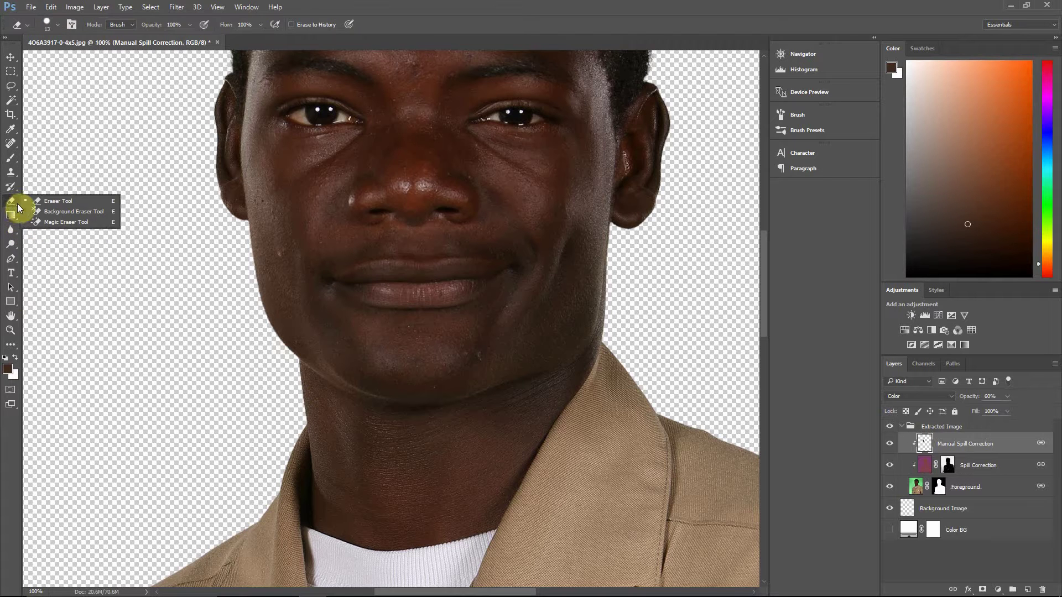
click(38, 203)
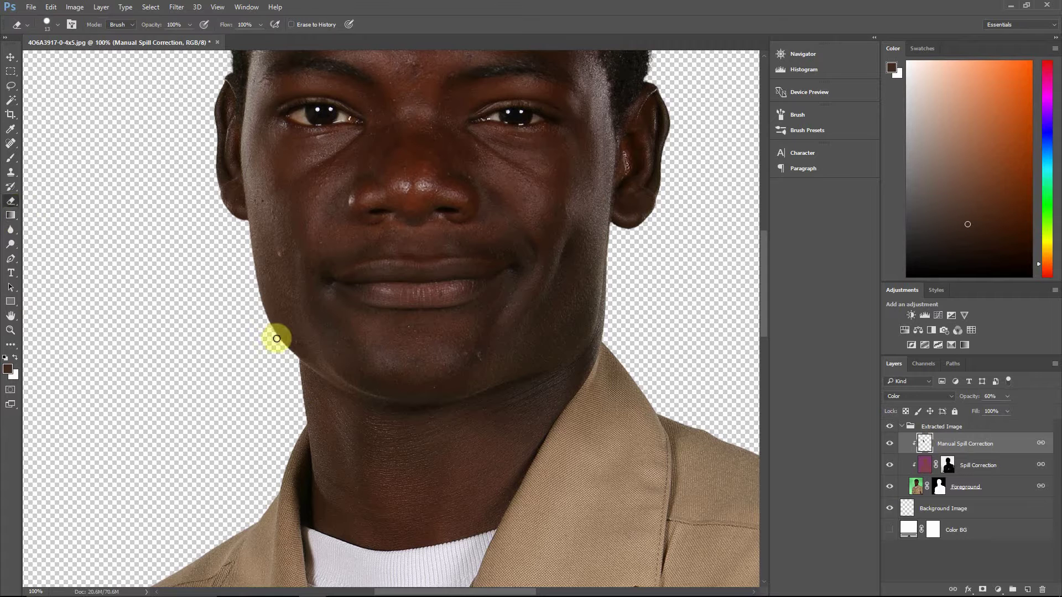
key(bracketright)
key(bracketright)
key(bracketright)
key(bracketright)
key(bracketright)
key(bracketright)
key(bracketright)
key(bracketright)
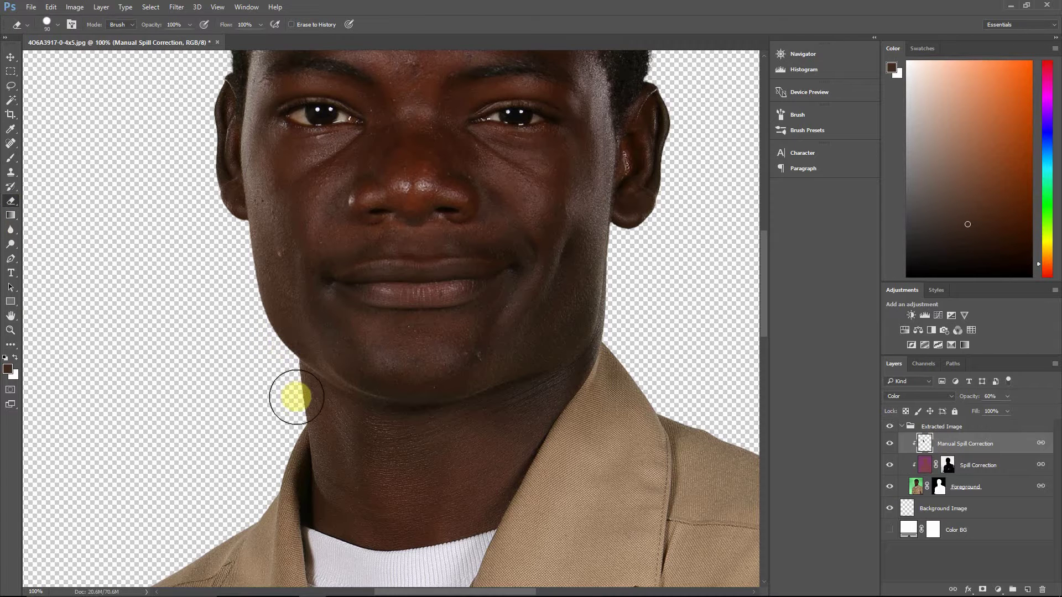
mouse_move(297, 400)
mouse_down()
mouse_move(329, 417)
mouse_move(285, 381)
mouse_move(346, 441)
mouse_move(293, 386)
mouse_move(308, 407)
mouse_move(292, 386)
mouse_move(325, 405)
mouse_move(326, 436)
mouse_move(230, 469)
mouse_move(207, 372)
mouse_move(219, 440)
mouse_move(206, 379)
mouse_move(222, 415)
mouse_move(155, 407)
mouse_move(128, 443)
mouse_move(254, 430)
mouse_move(348, 486)
mouse_move(301, 450)
mouse_move(232, 433)
mouse_move(350, 399)
mouse_move(327, 436)
mouse_move(334, 470)
mouse_move(149, 363)
mouse_move(188, 384)
mouse_up()
key(ctrl+plus)
scroll(230, 470, down, 2)
click(927, 439)
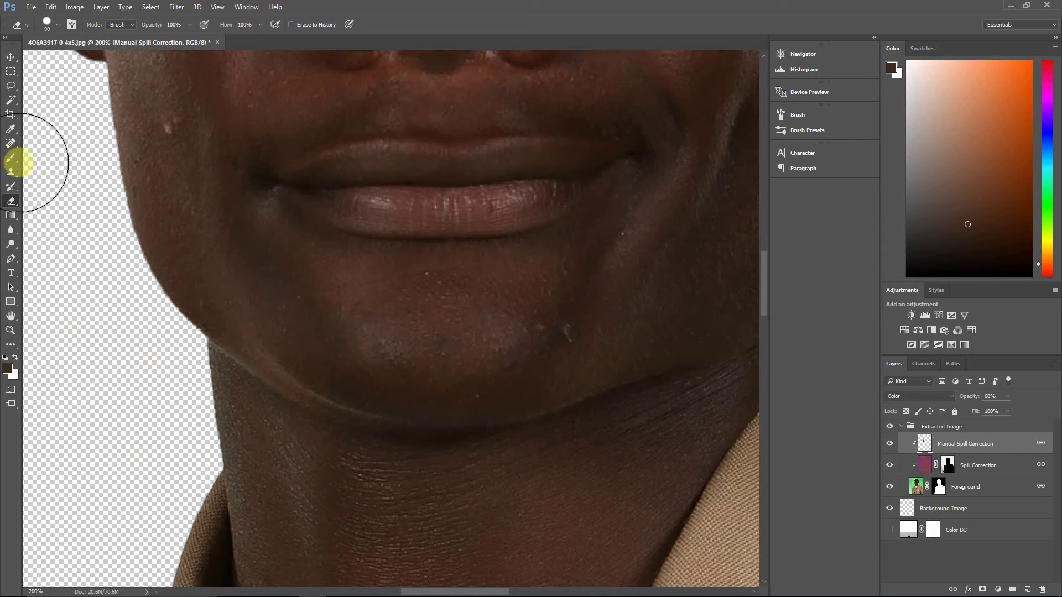
Set the eyedropper's sample size to 5 by 5 Average, keep the current foreground color, and return to the Brush tool.
click(11, 159)
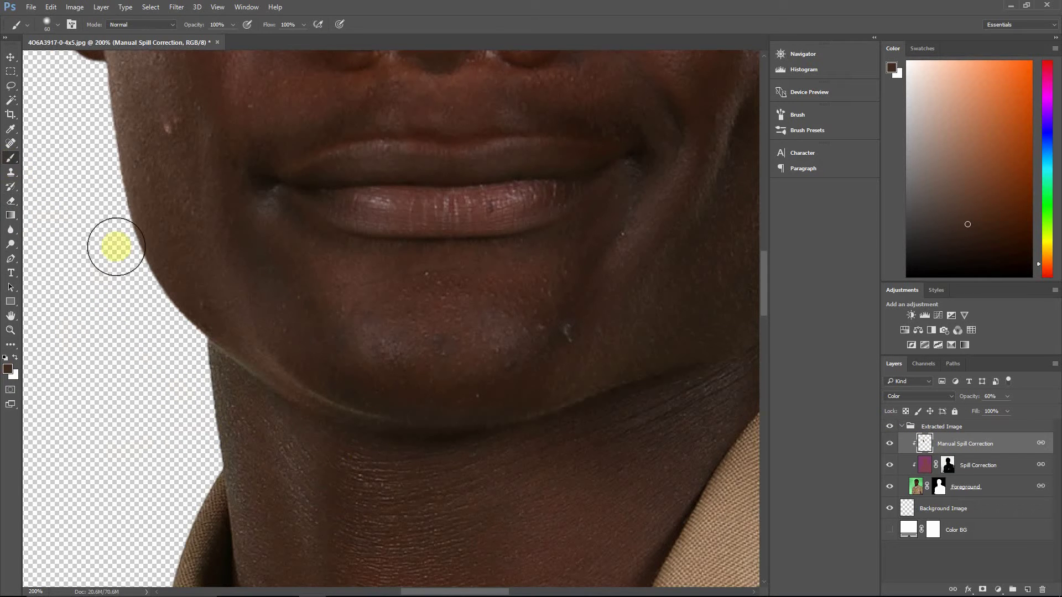
alt+click(336, 494)
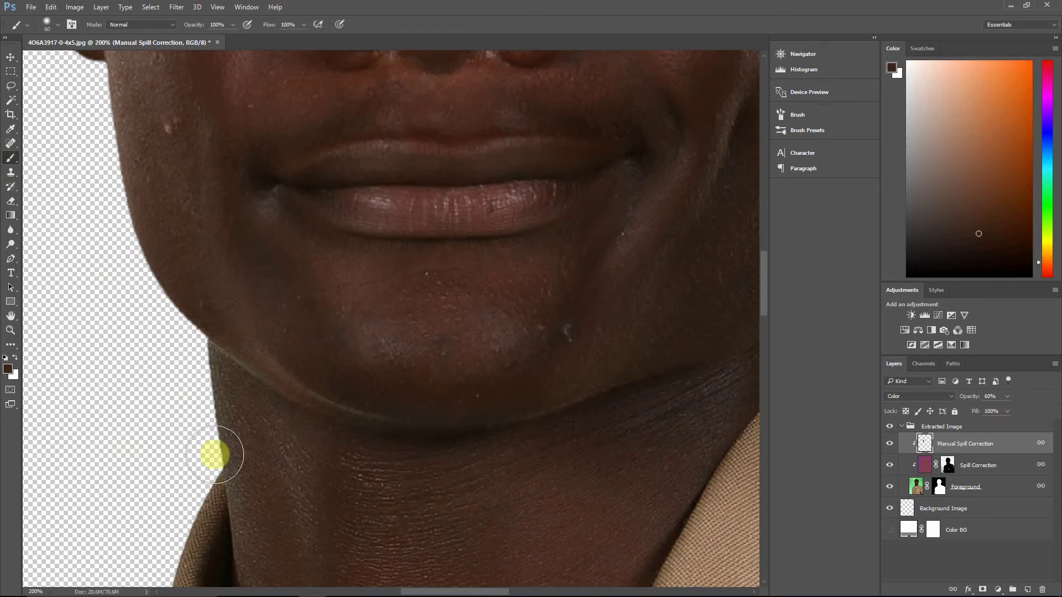
click(8, 370)
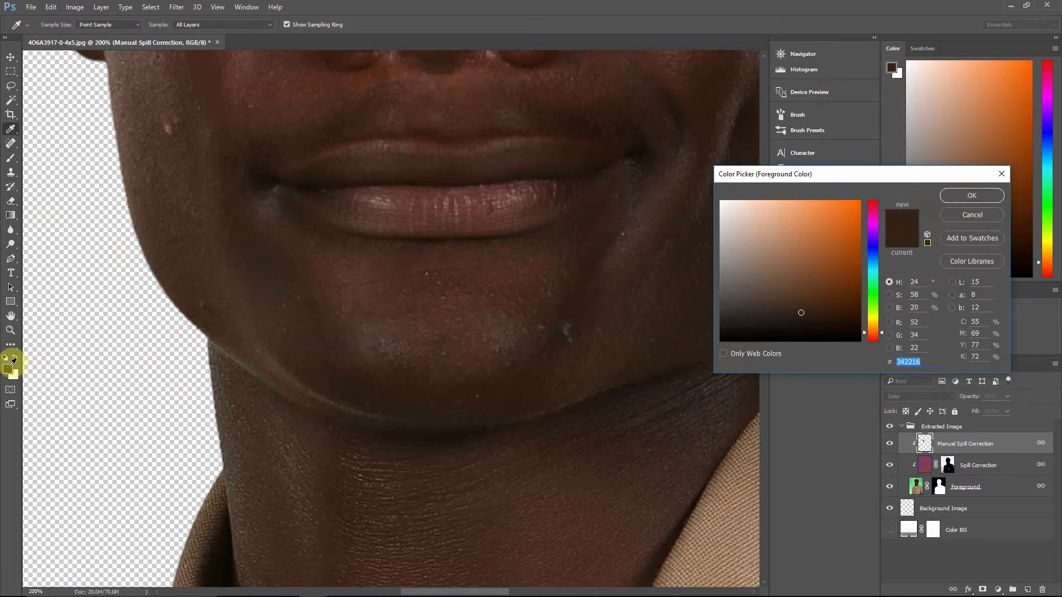
click(137, 24)
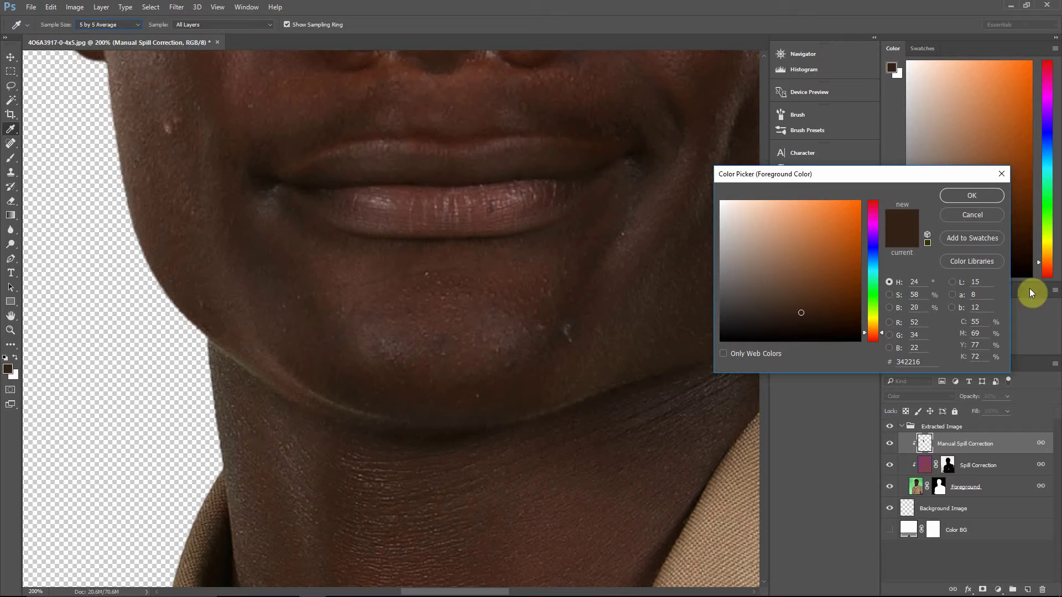
click(979, 214)
key(b)
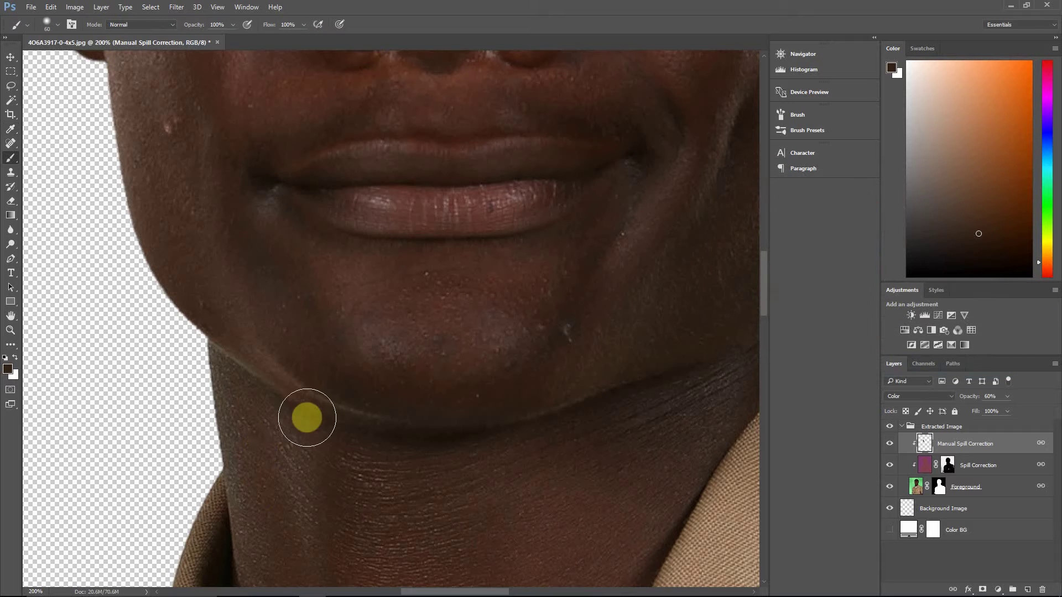
Paint the neck's edge down to the collar on the Manual Spill Correction layer with a skin tone sampled from the neck.
alt+click(279, 501)
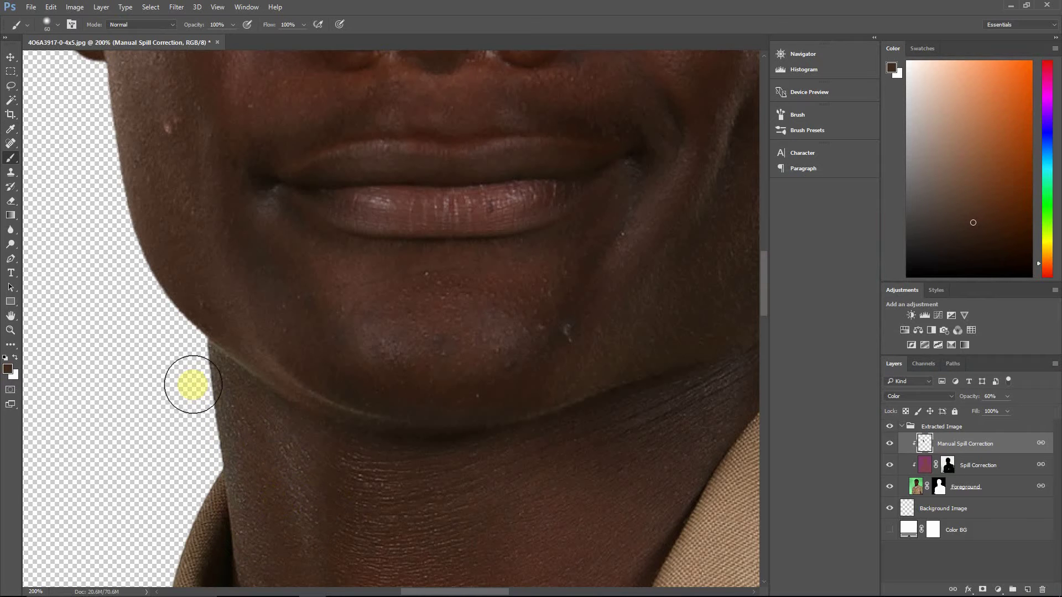
mouse_move(196, 372)
mouse_down()
mouse_move(197, 391)
mouse_move(208, 373)
mouse_move(212, 436)
mouse_move(199, 367)
mouse_move(249, 509)
mouse_move(237, 424)
mouse_move(214, 384)
mouse_move(271, 472)
mouse_move(270, 434)
mouse_move(282, 512)
mouse_move(273, 431)
mouse_move(237, 389)
mouse_move(189, 375)
mouse_up()
scroll(171, 375, down, 6)
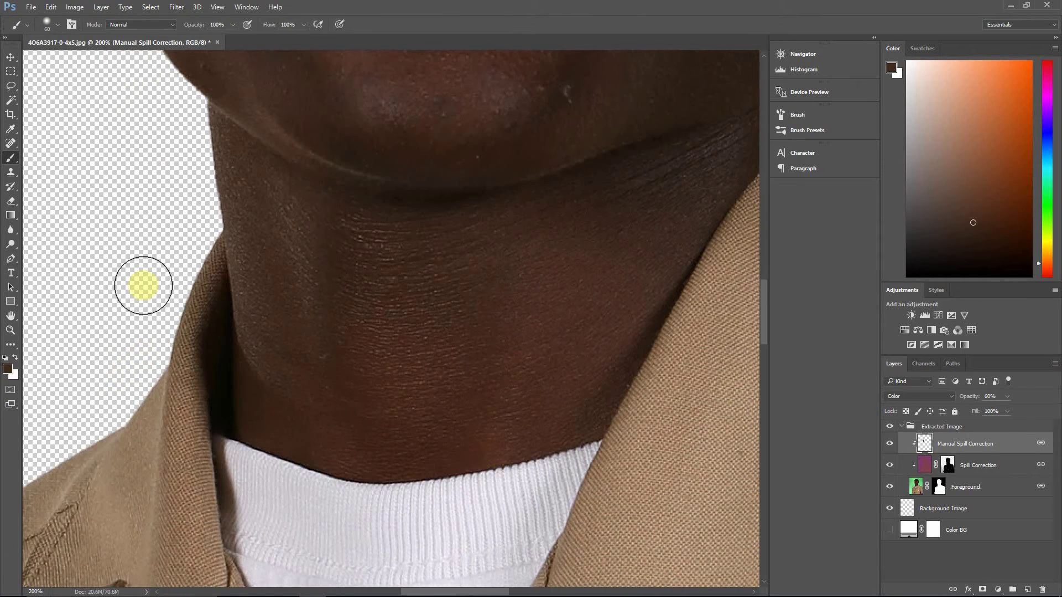
mouse_move(211, 239)
mouse_down()
mouse_move(198, 322)
mouse_move(188, 325)
mouse_move(183, 453)
mouse_move(153, 428)
mouse_move(182, 387)
mouse_move(213, 285)
mouse_move(190, 351)
mouse_move(166, 294)
mouse_move(188, 368)
mouse_move(190, 296)
mouse_move(244, 348)
mouse_move(250, 465)
mouse_move(315, 503)
mouse_up()
mouse_move(397, 539)
mouse_down()
mouse_move(298, 437)
mouse_move(296, 419)
mouse_move(274, 509)
mouse_move(328, 489)
mouse_move(340, 507)
mouse_move(317, 506)
mouse_move(237, 419)
mouse_move(325, 507)
mouse_move(341, 503)
mouse_move(332, 490)
mouse_move(250, 489)
mouse_move(274, 484)
mouse_move(299, 499)
mouse_move(255, 474)
mouse_move(291, 495)
mouse_move(251, 429)
mouse_move(31, 182)
mouse_up()
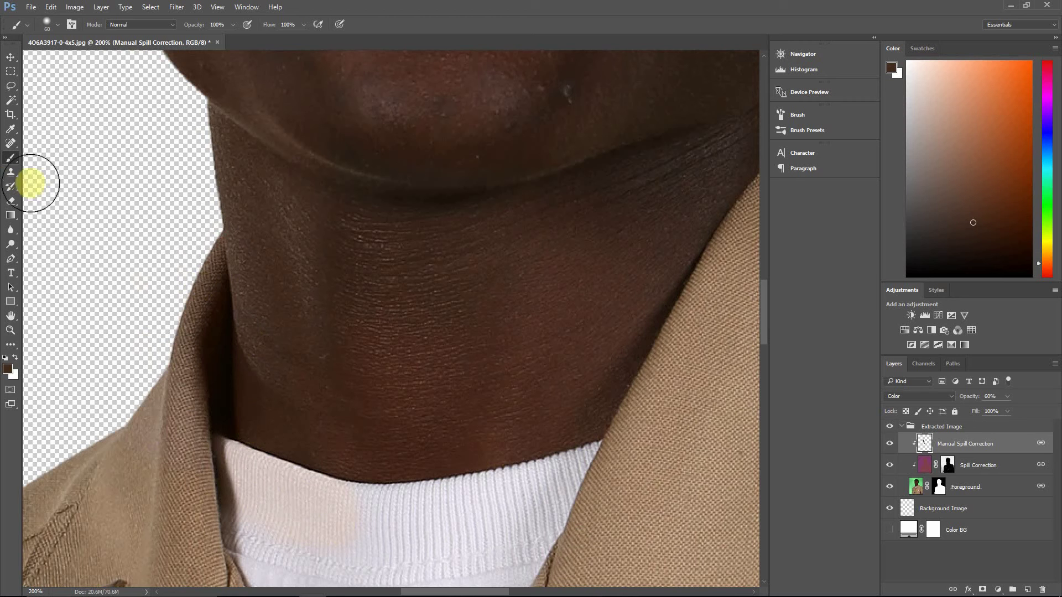
Erase the skin-colored paint from the white undershirt and adjoining collar with a 90 px eraser, and check the whole portrait.
click(11, 202)
mouse_move(218, 484)
mouse_down()
mouse_move(320, 532)
mouse_move(237, 491)
mouse_move(173, 430)
mouse_move(149, 305)
mouse_move(209, 520)
mouse_move(187, 492)
mouse_up()
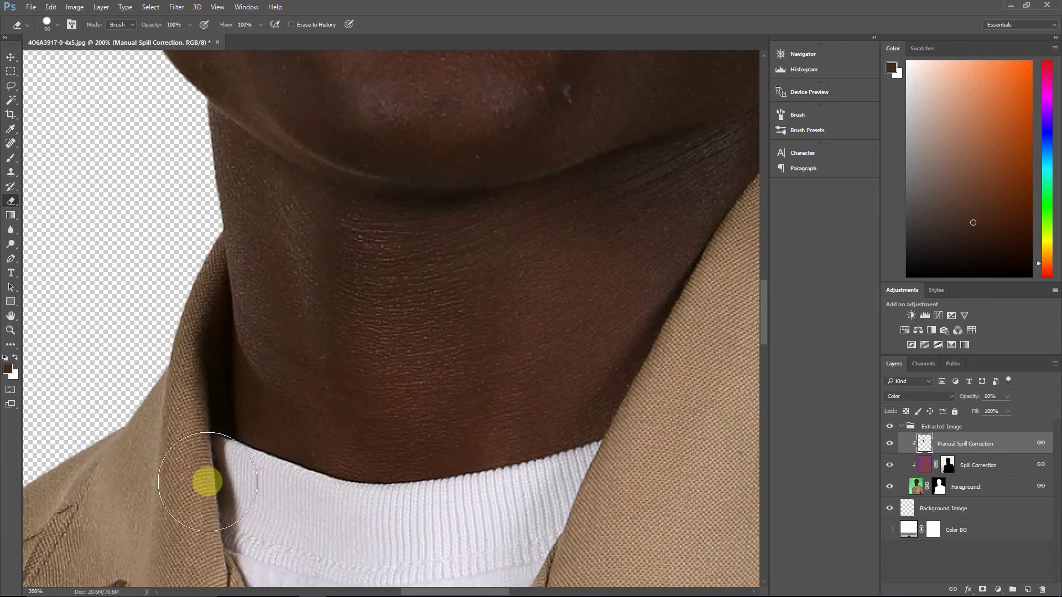
key(ctrl+0)
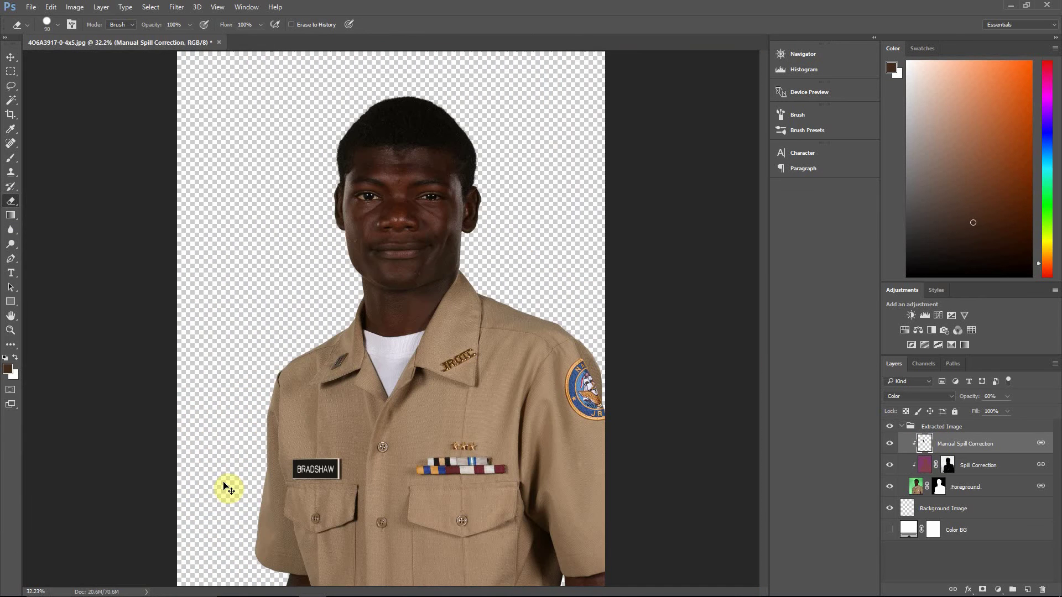